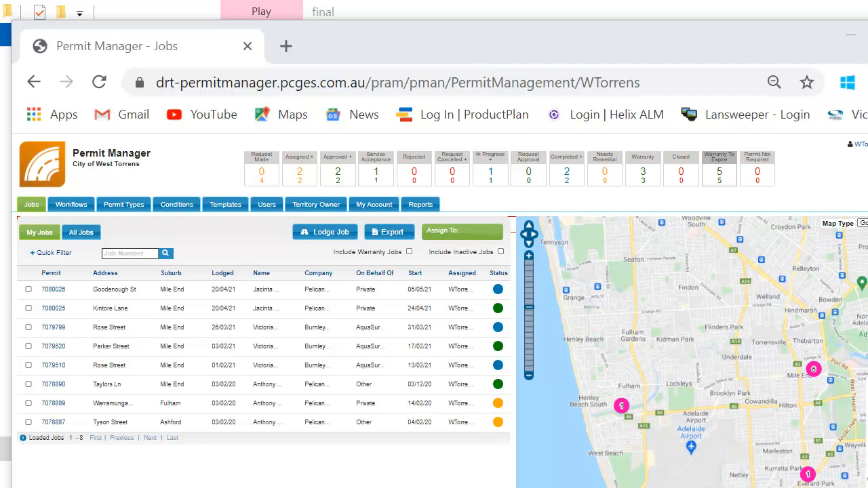
Open the Excavation workflow and view its attached documents.
click(76, 206)
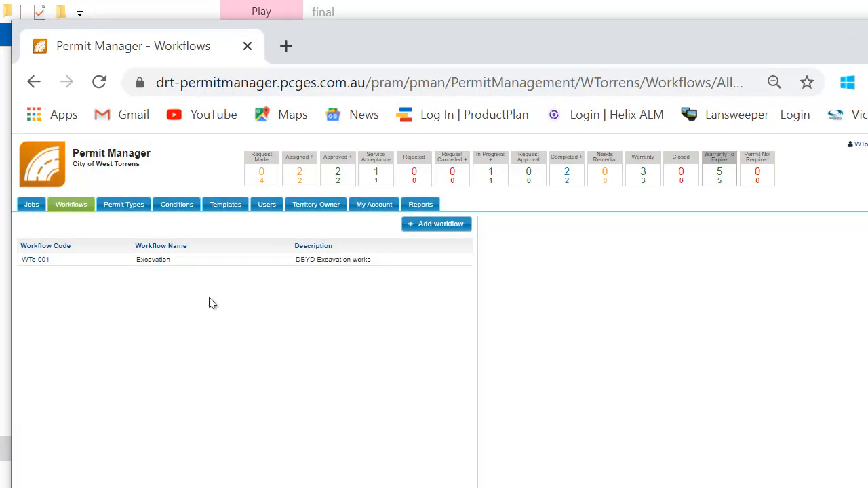
click(170, 261)
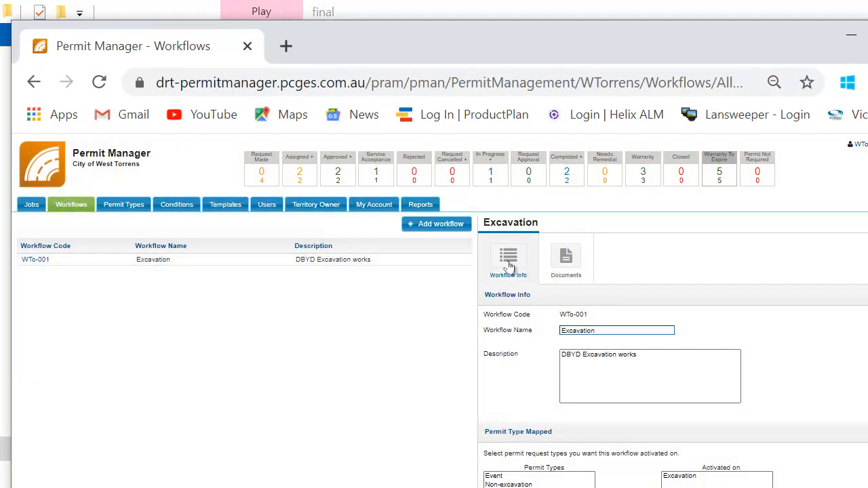
click(574, 258)
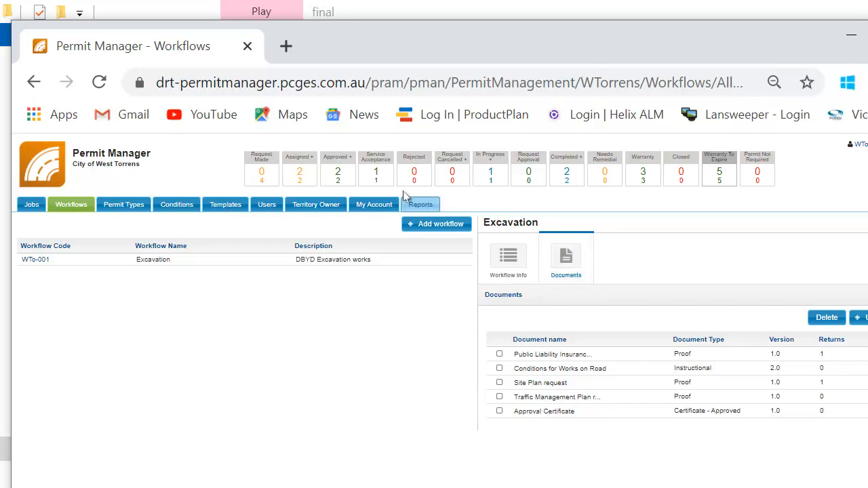
Open the STREET TREES AND VEGETATION condition type and view its conditions.
click(168, 214)
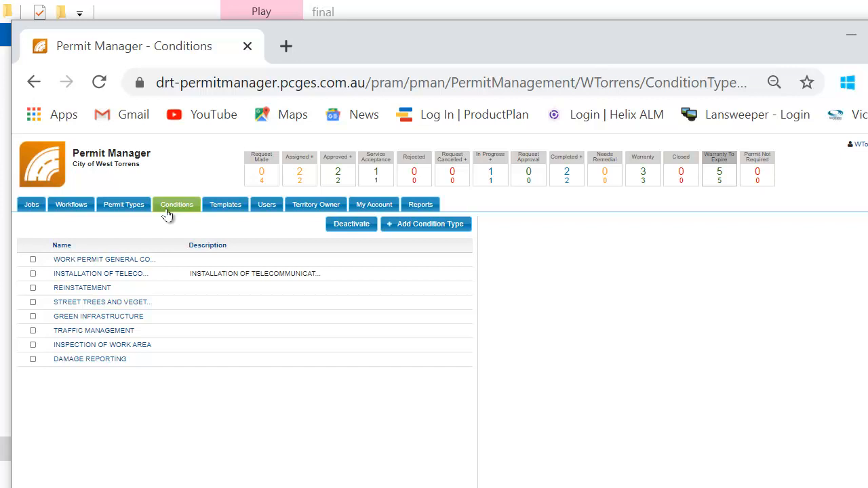
click(150, 303)
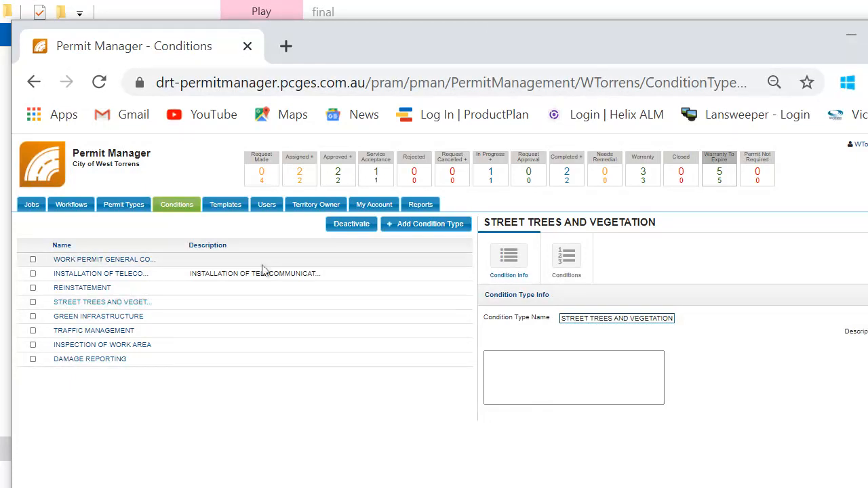
click(572, 259)
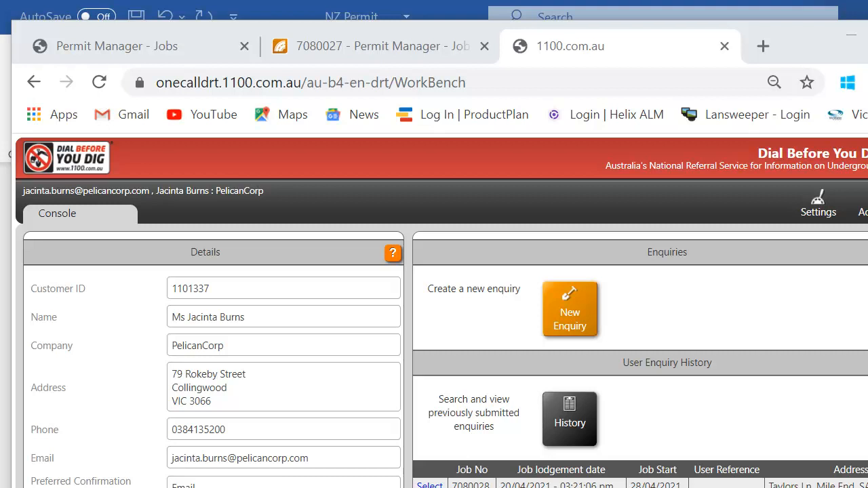
Launch Permit Monitor from the enquiry console and open the Rose Street, Mile End permit in Request Made status.
scroll(640, 359, down, 4)
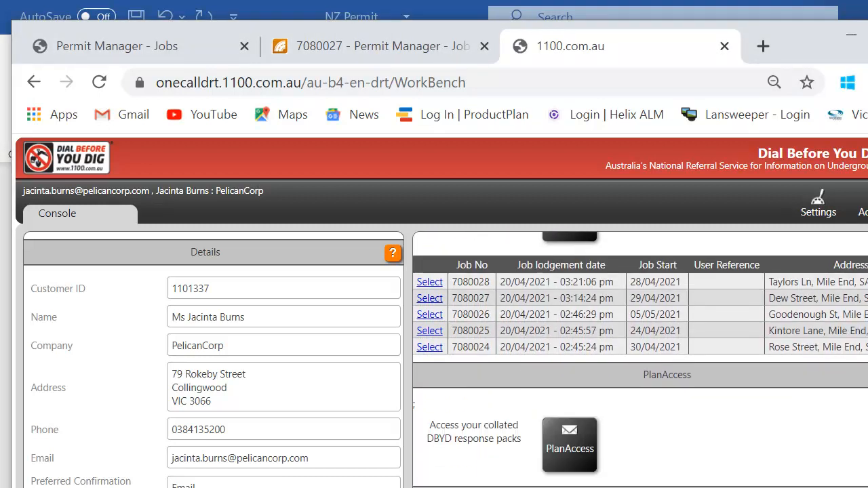
scroll(640, 359, down, 1)
click(585, 463)
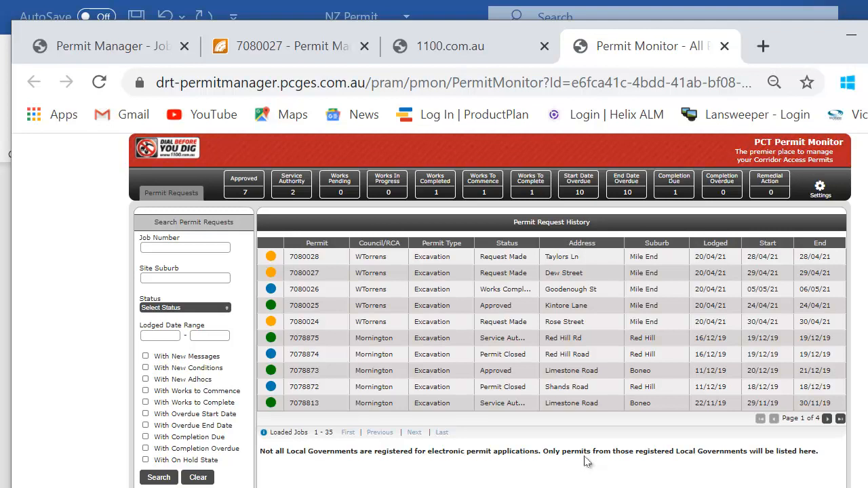
click(320, 330)
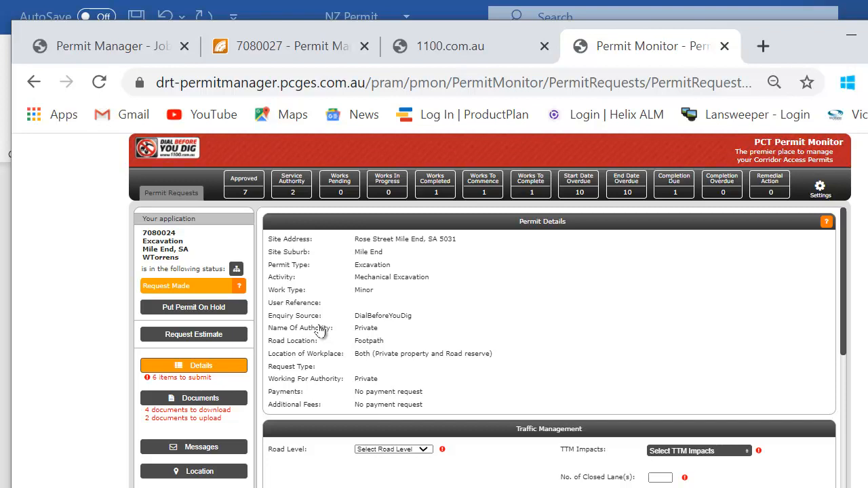
Set road level Collector, TTM impact Single Lane and TTM measure Closure 1 Direction, and save the impacting levels.
click(375, 449)
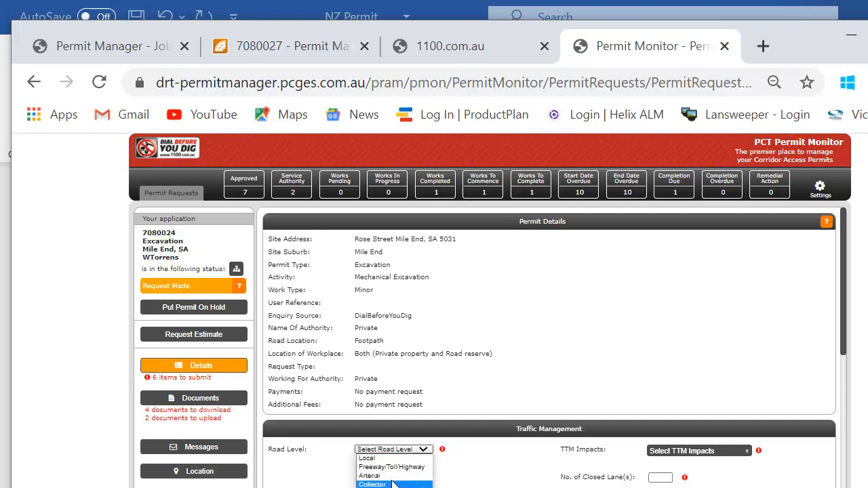
click(373, 484)
click(668, 451)
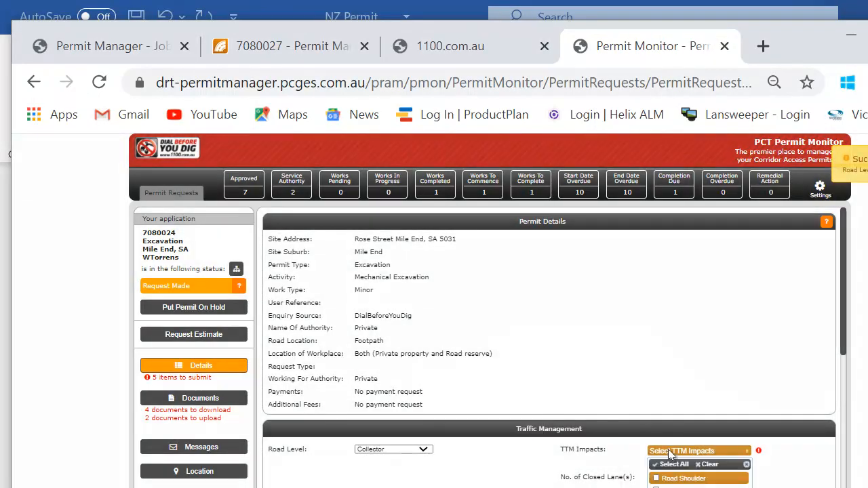
click(685, 486)
drag(843, 332, 844, 386)
click(721, 397)
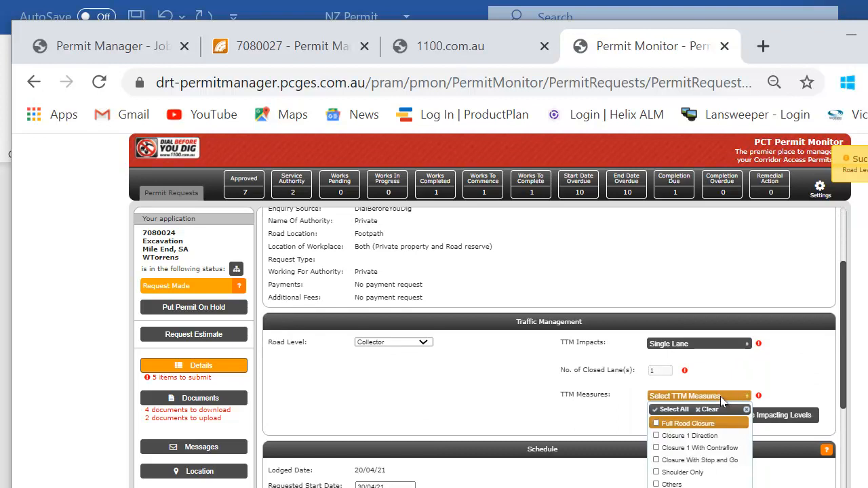
click(697, 436)
click(784, 415)
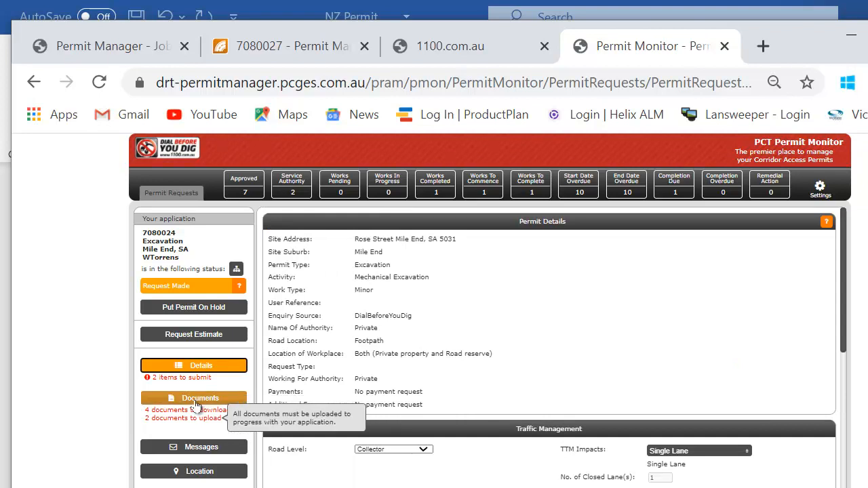
Download the Site Plan request from the permit's prerequisite documents.
click(196, 403)
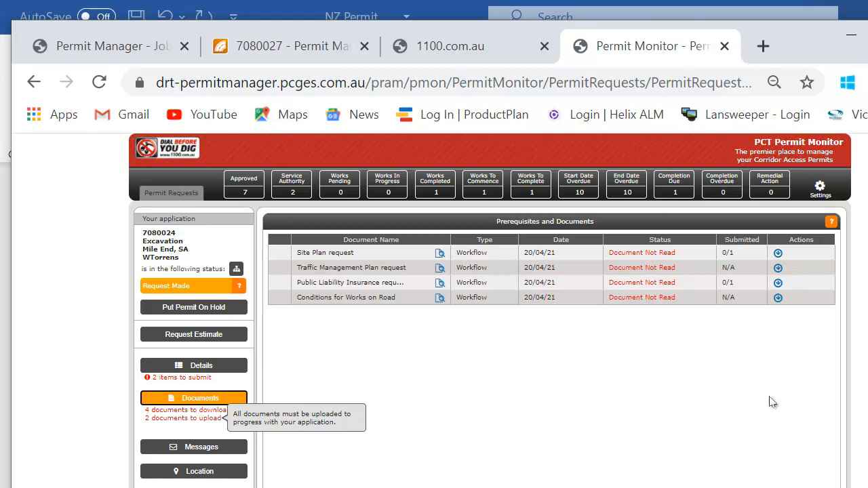
click(778, 253)
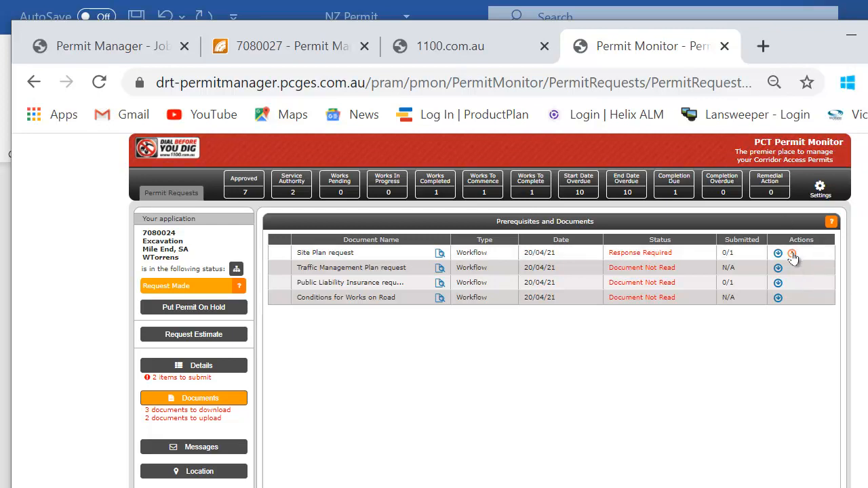
Start a document upload for the Site Plan request and choose the Public Liability file from the DEMO folder in Documents.
click(791, 254)
click(462, 398)
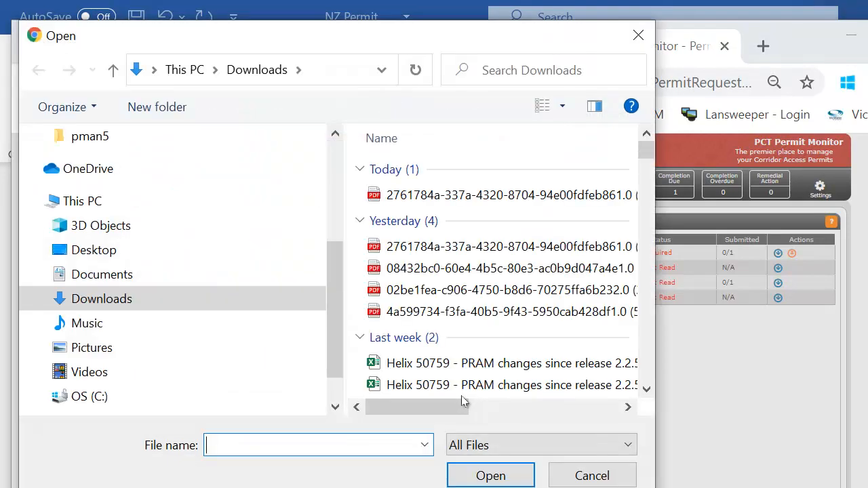
click(165, 278)
click(407, 216)
double_click(409, 218)
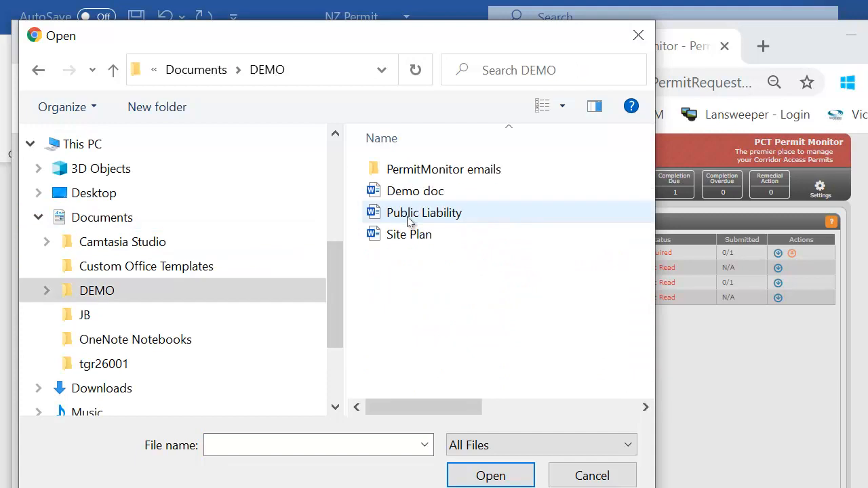
click(401, 211)
click(488, 475)
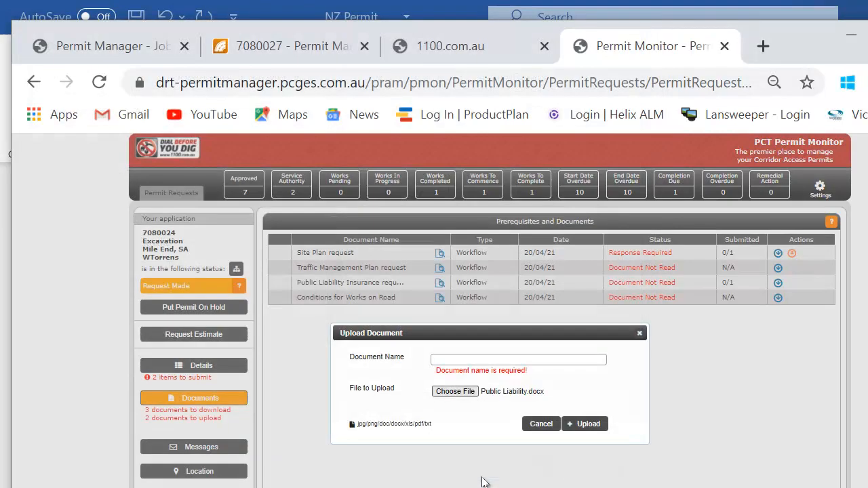
Name the response document "demo" and upload it.
click(539, 357)
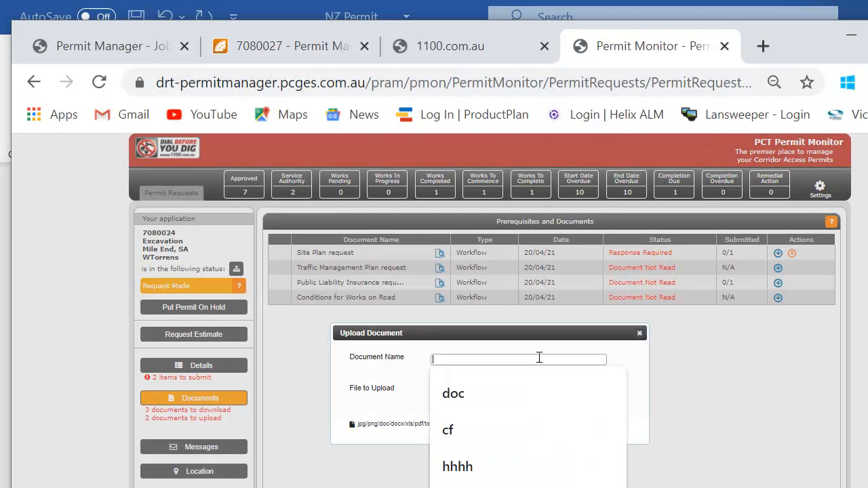
text(demo)
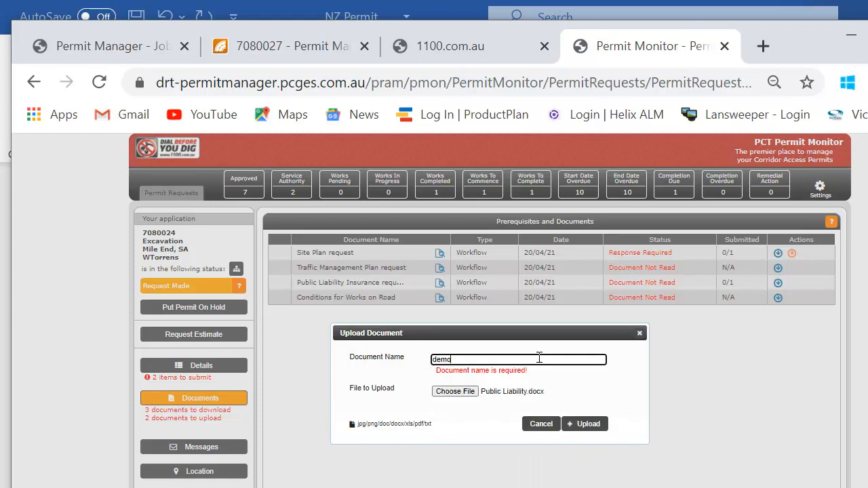
click(587, 424)
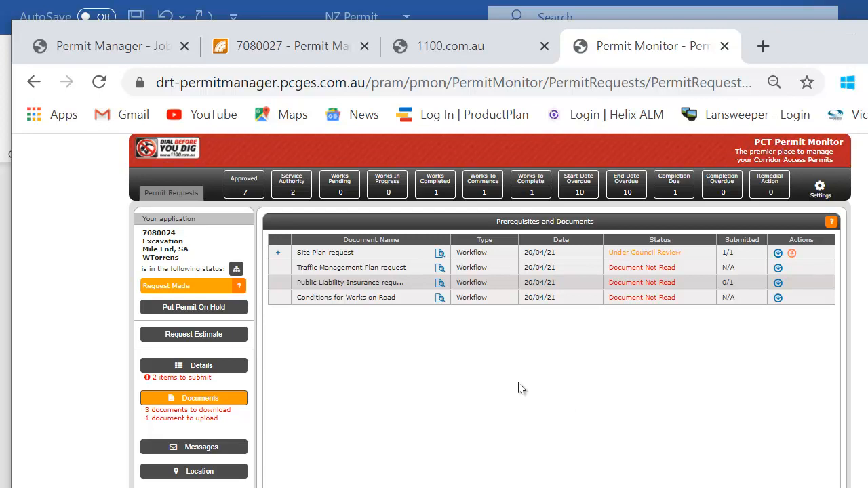
Send the council the message "when is my CAR ready" from the permit's messages.
click(227, 451)
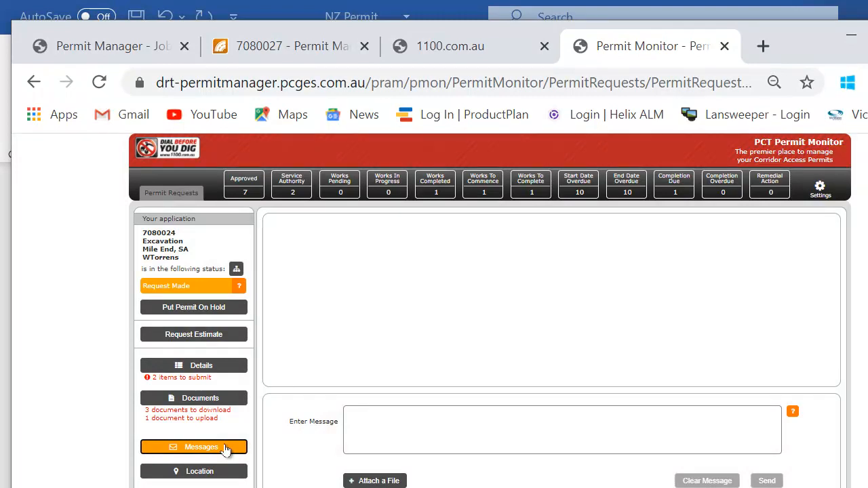
click(386, 434)
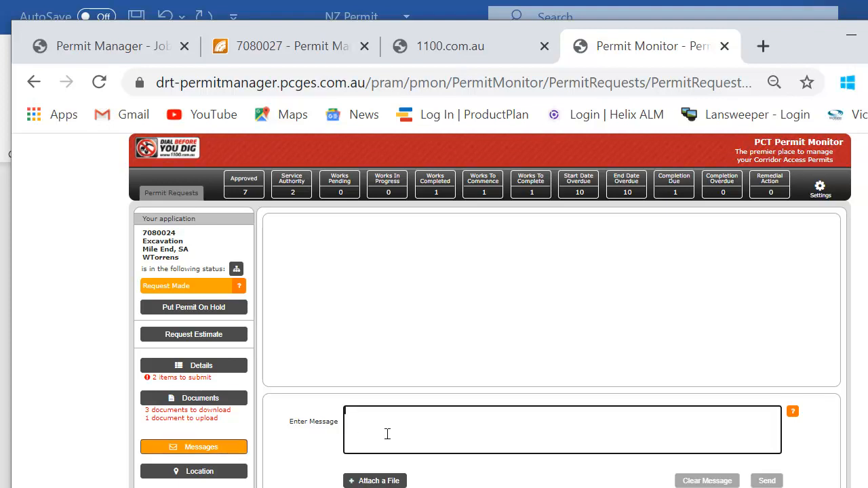
text(when is my CAR ready)
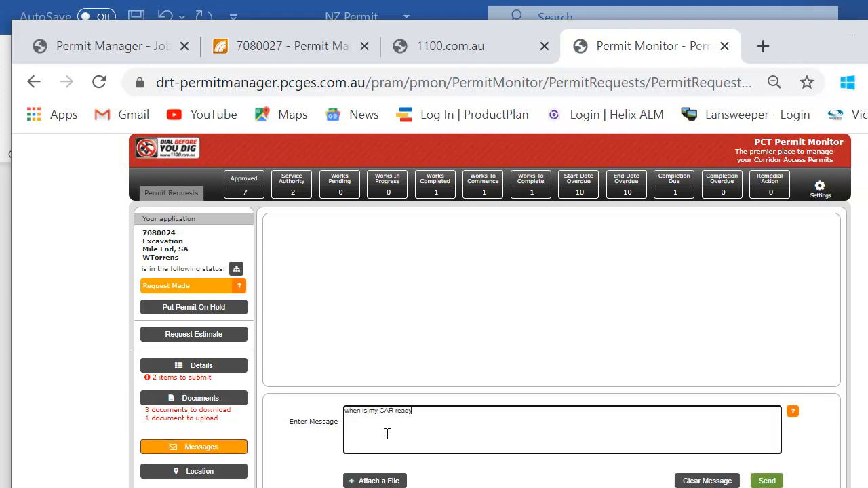
click(763, 481)
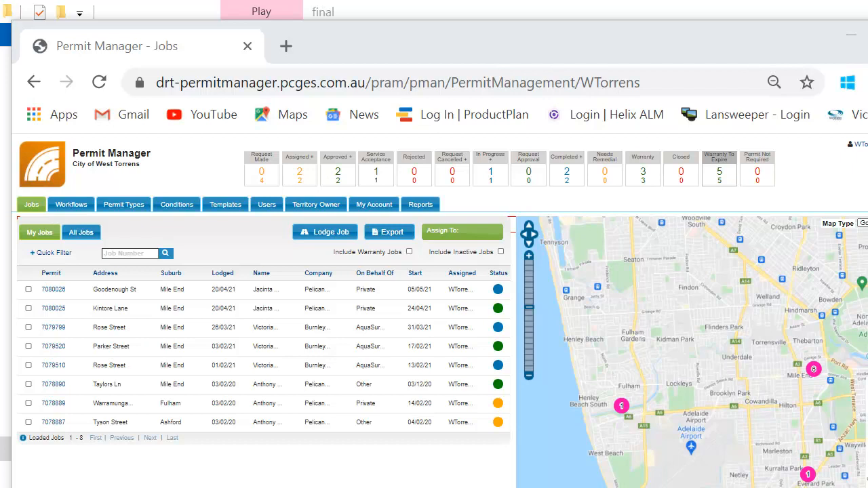
In Permit Manager, open the Dew Street job from the list of all jobs and mark its payment as not required.
click(80, 234)
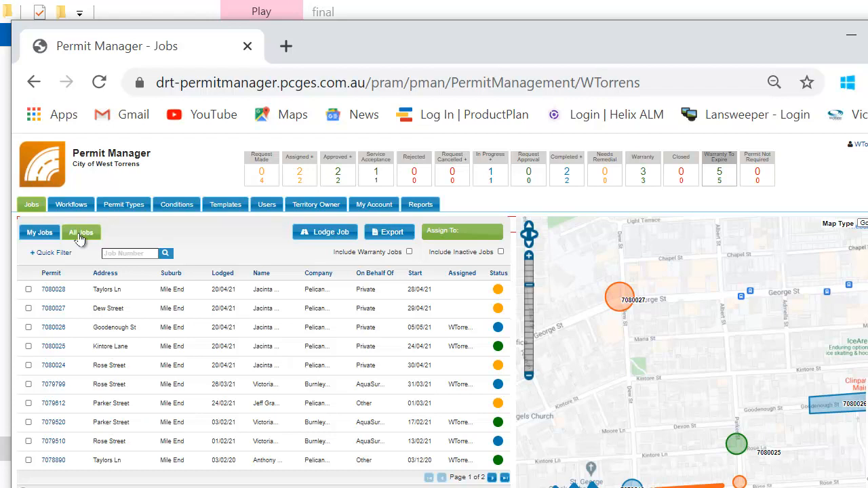
click(102, 316)
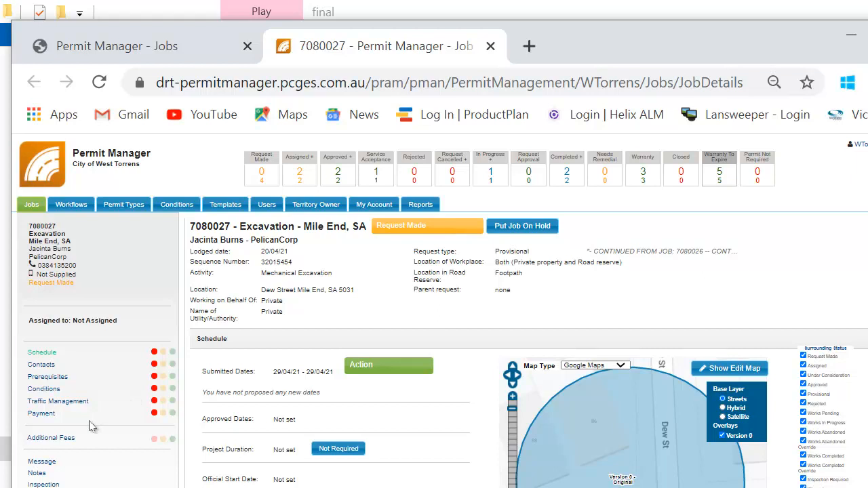
click(43, 415)
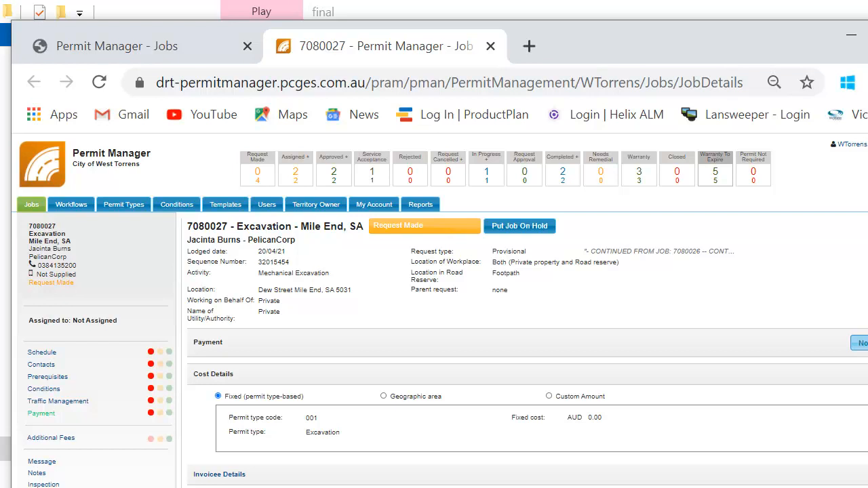
click(860, 342)
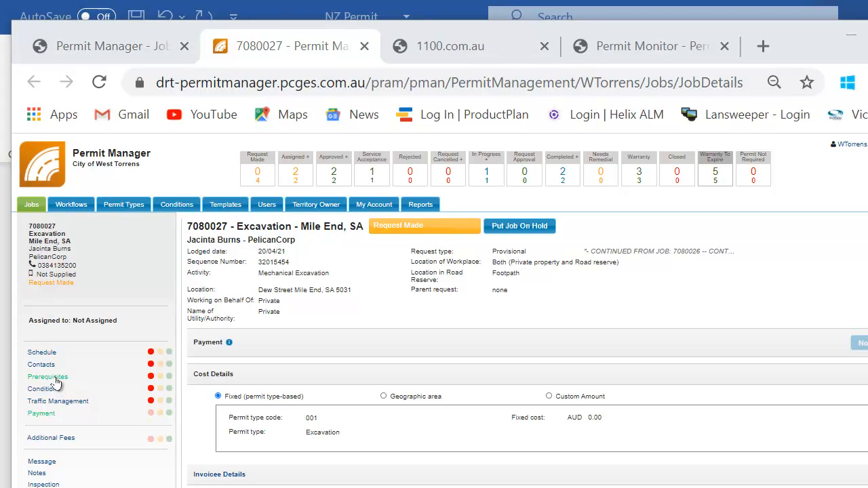
Download the certificate submitted for the Public Liability Insurance request in the job's prerequisites.
click(57, 384)
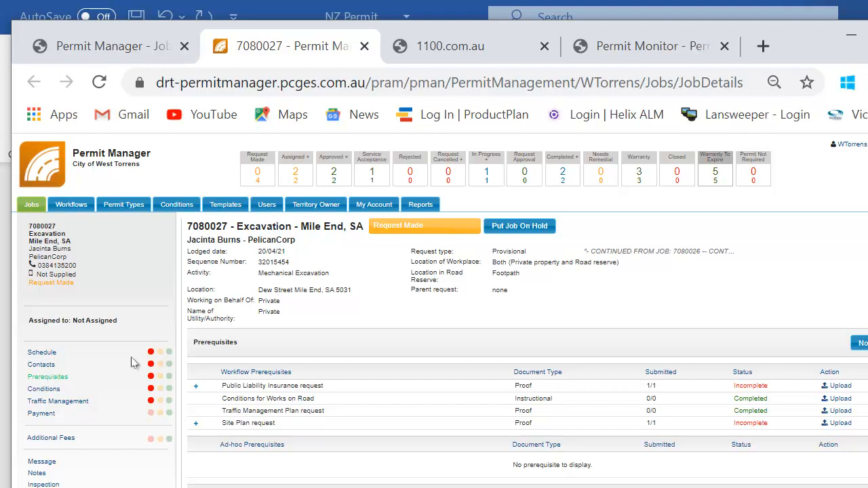
click(195, 386)
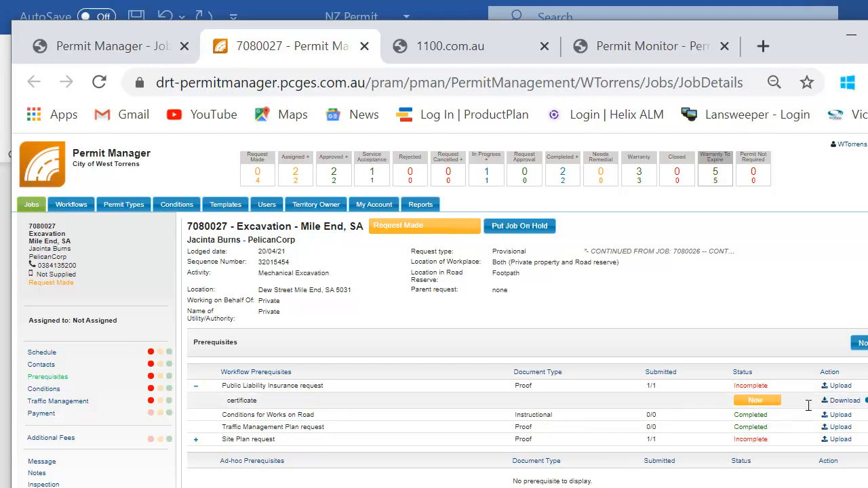
click(839, 401)
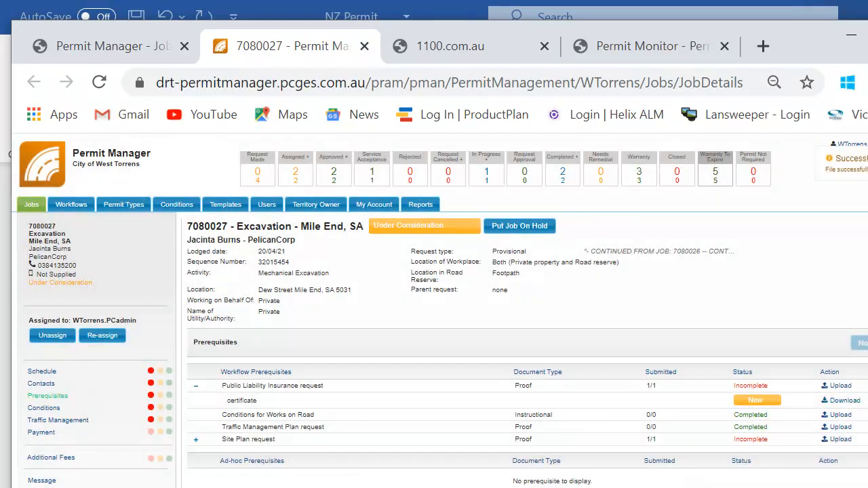
Change the submitted certificate's status to Verified and confirm the update.
click(764, 404)
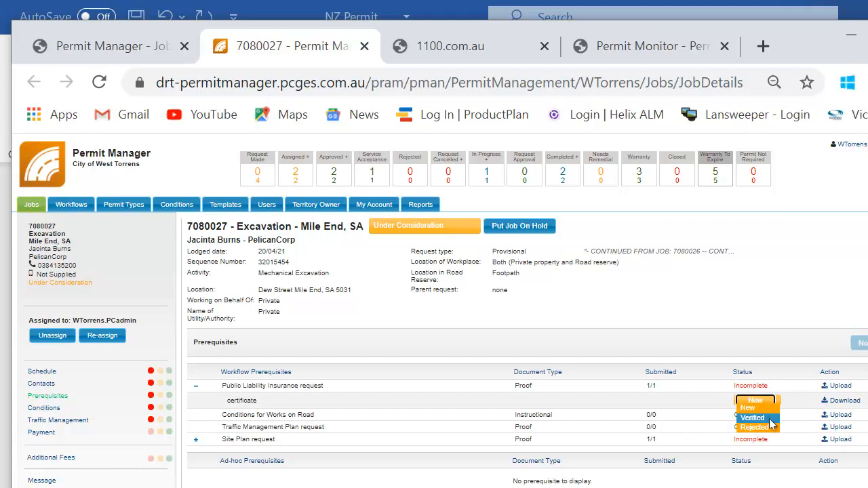
click(770, 420)
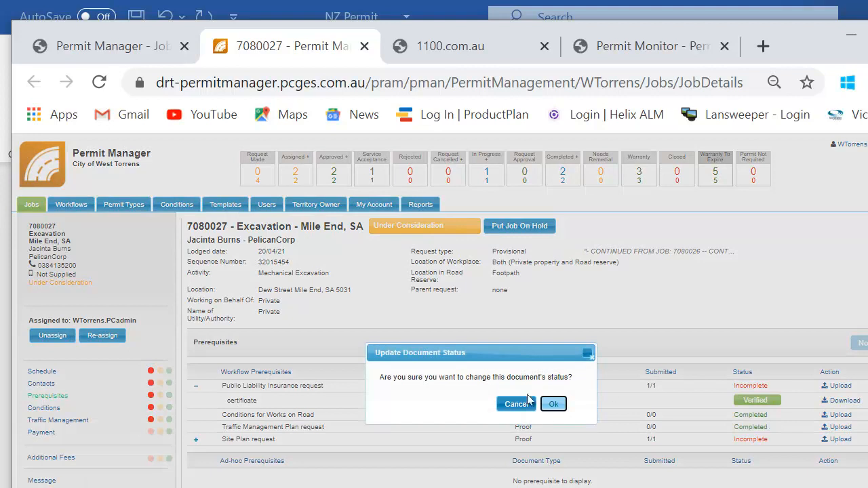
click(554, 405)
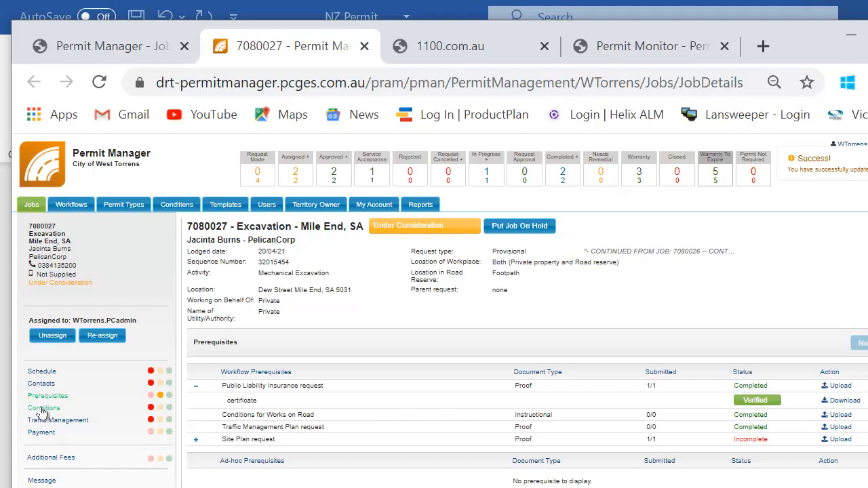
Select work permit general conditions 1.1 and 1.2 plus the telecommunication services installation conditions, and generate the job's conditions document.
click(43, 409)
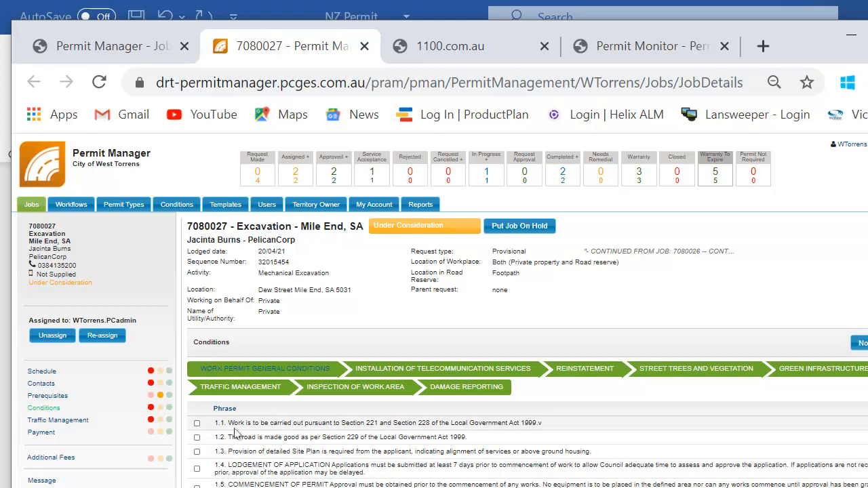
scroll(346, 411, down, 3)
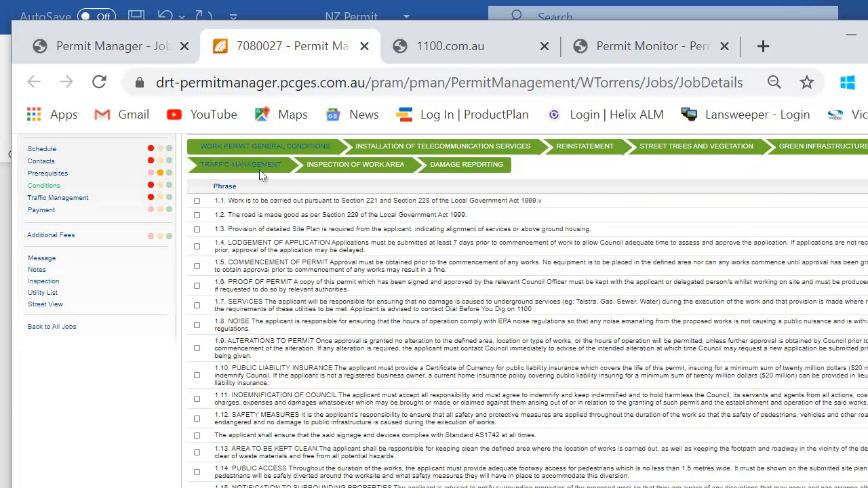
click(197, 201)
click(197, 215)
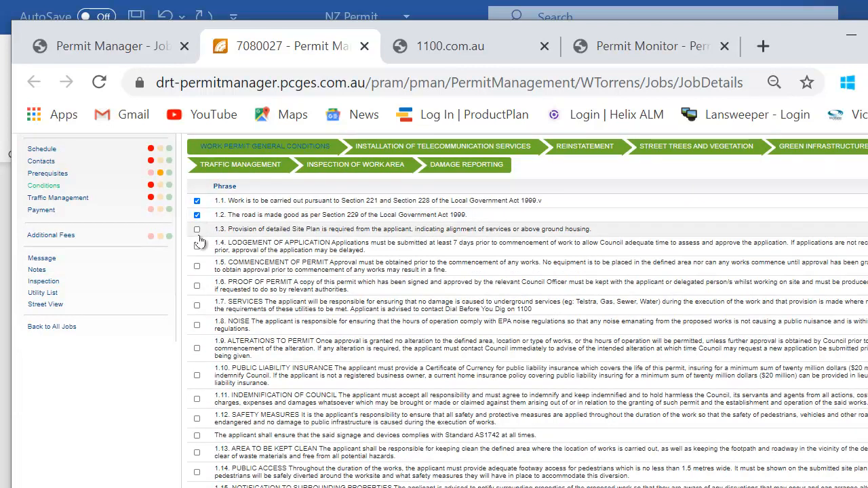
click(390, 146)
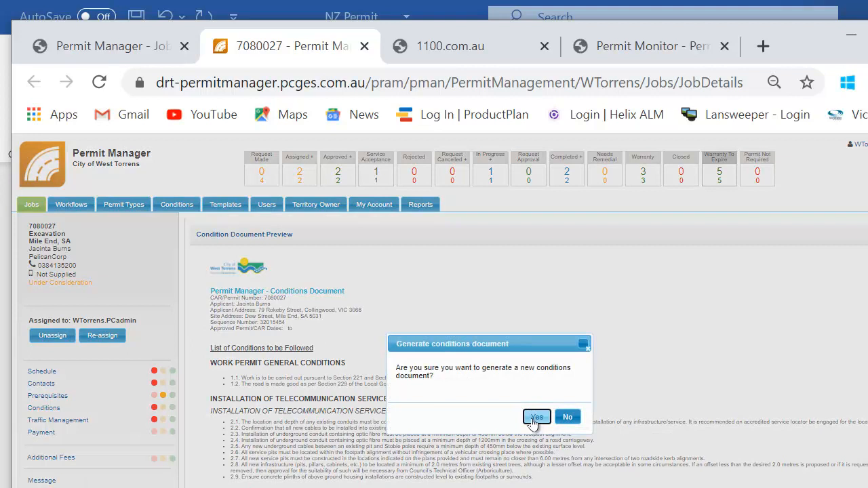
click(534, 417)
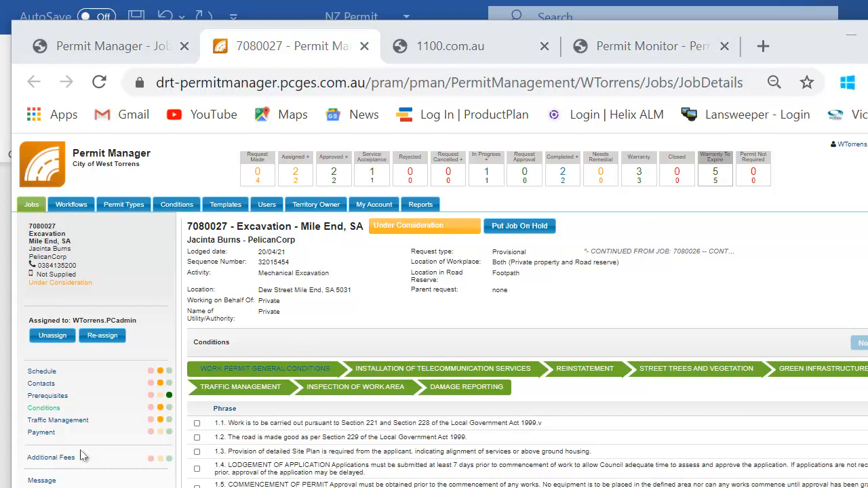
In the job's traffic management, set the road level to Collector and confirm the impacting levels.
click(61, 421)
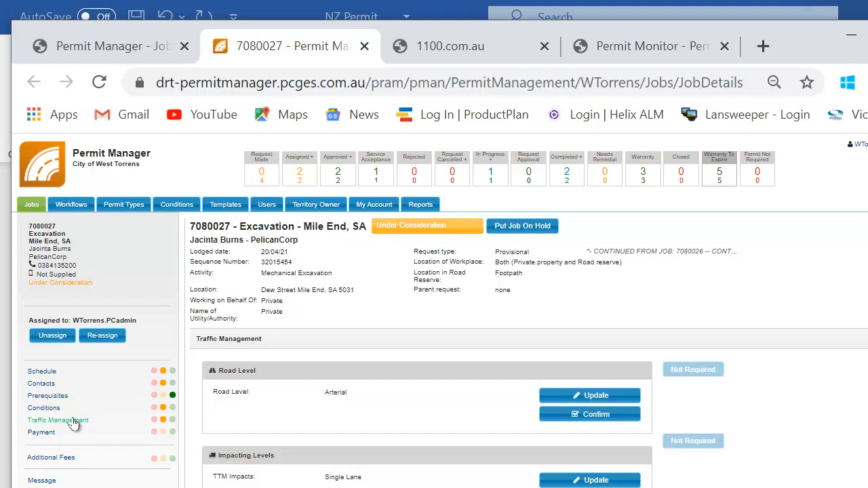
click(603, 398)
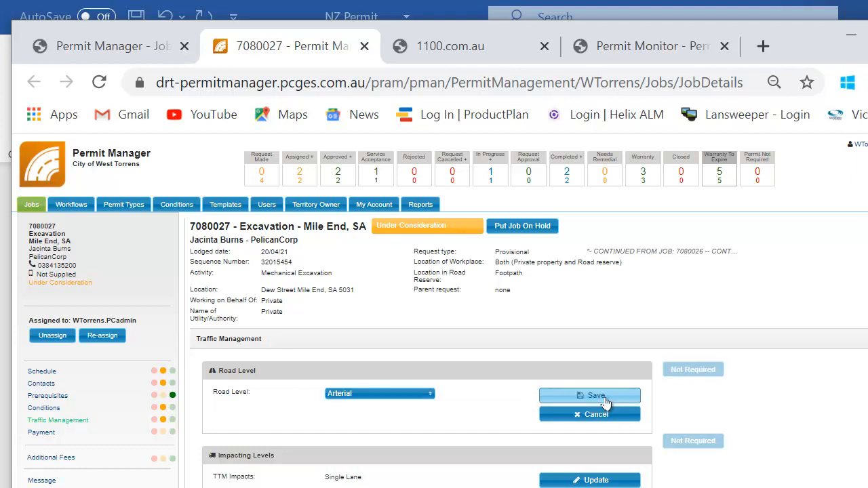
click(428, 396)
click(384, 442)
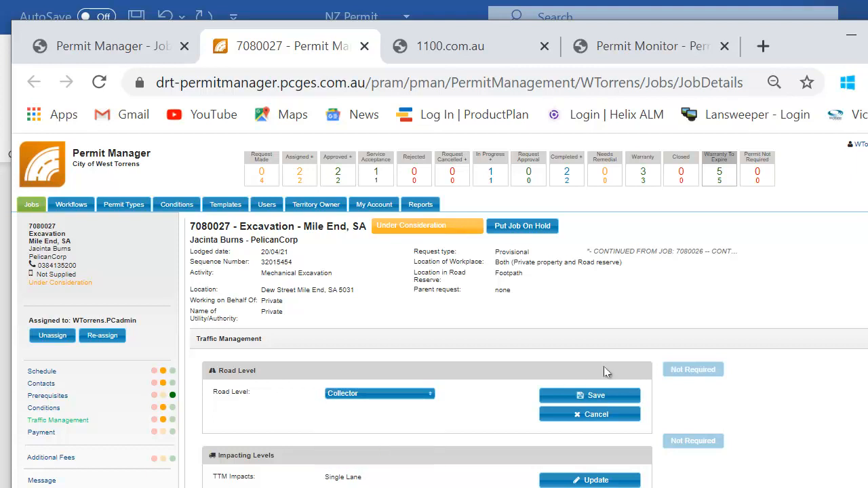
click(595, 399)
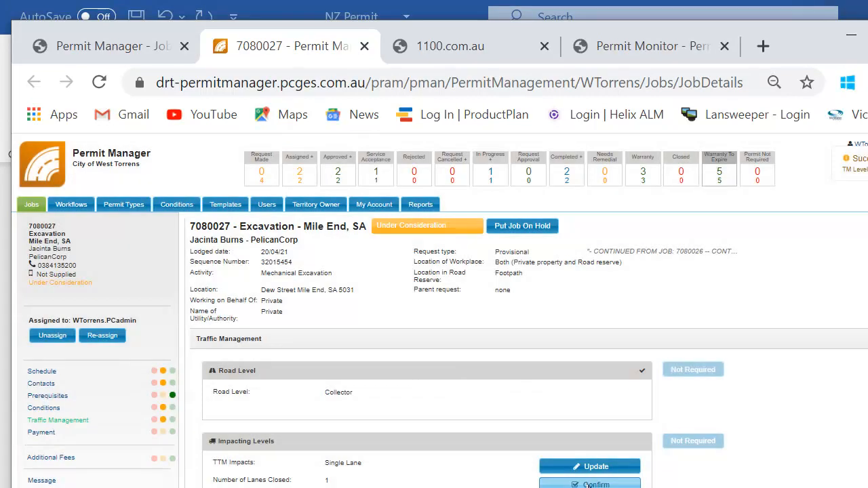
click(590, 483)
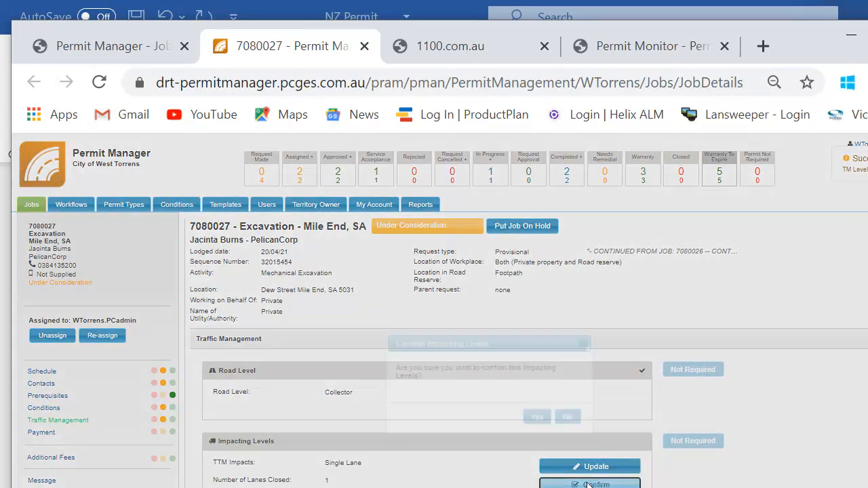
click(537, 417)
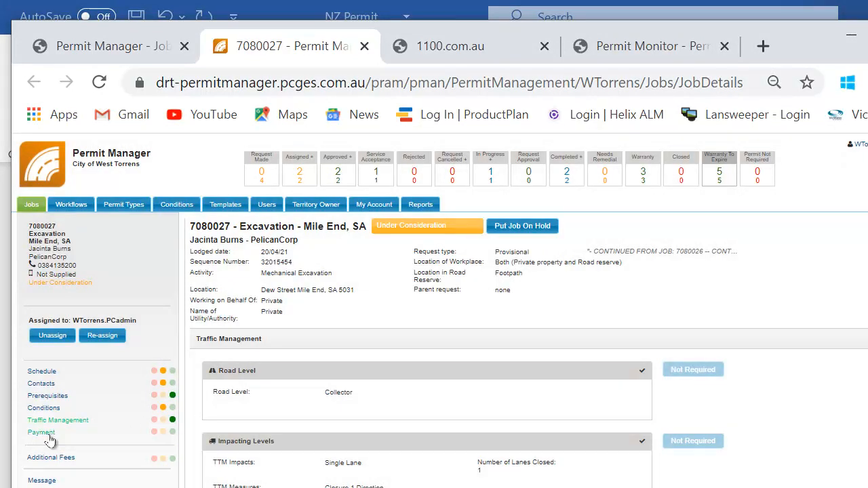
Acknowledge the TTM Contractor in the job's contacts and confirm the acknowledgement.
click(43, 385)
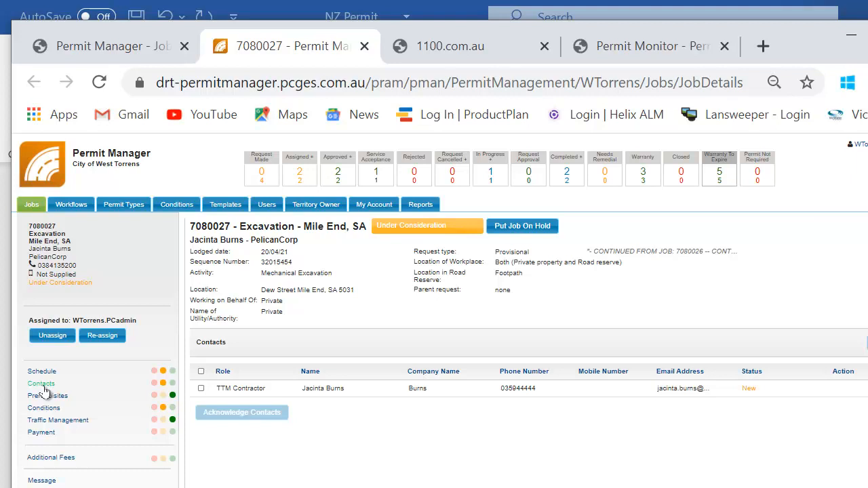
click(201, 388)
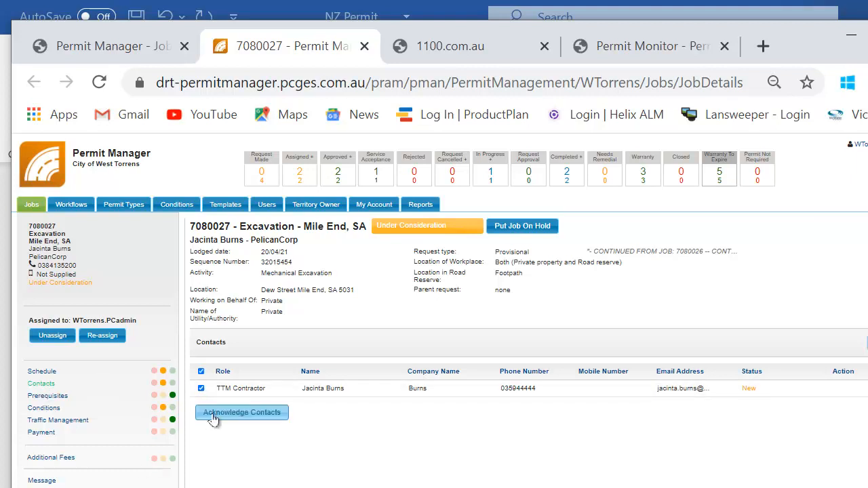
click(211, 412)
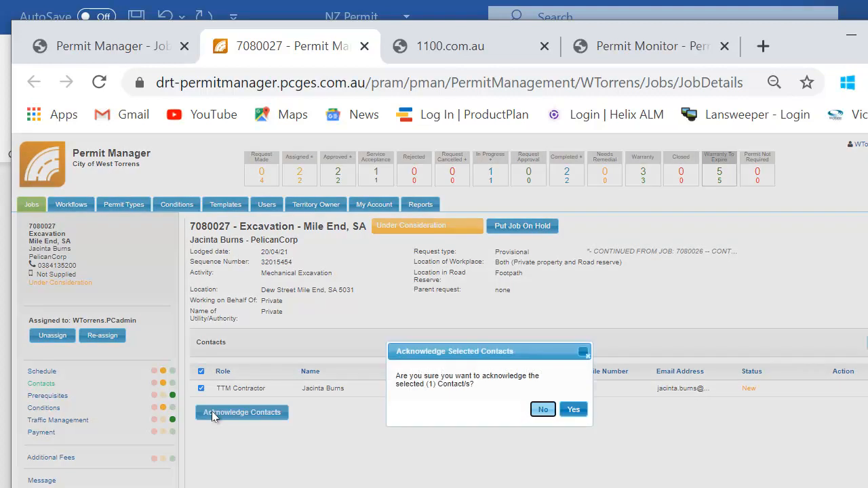
click(576, 410)
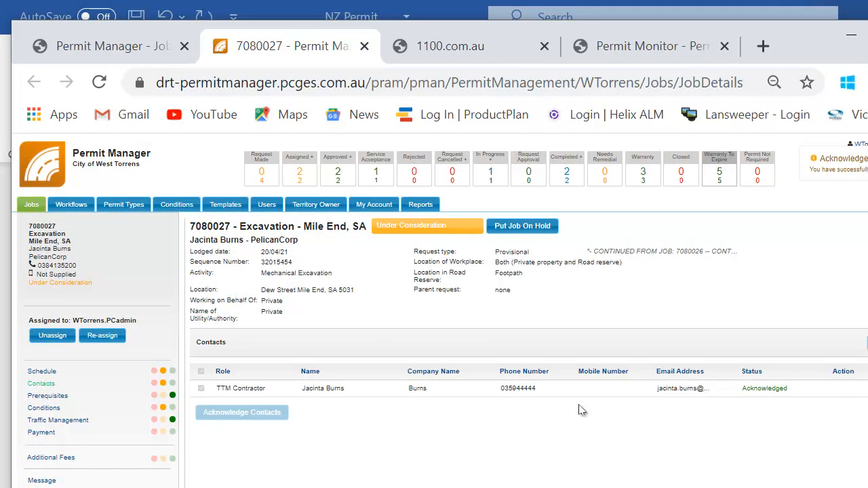
Approve the submitted dates in the job's schedule.
click(42, 371)
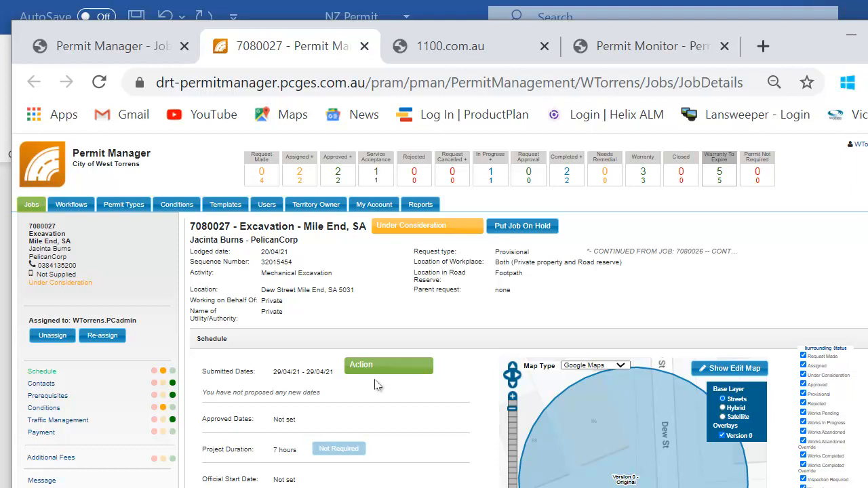
click(389, 367)
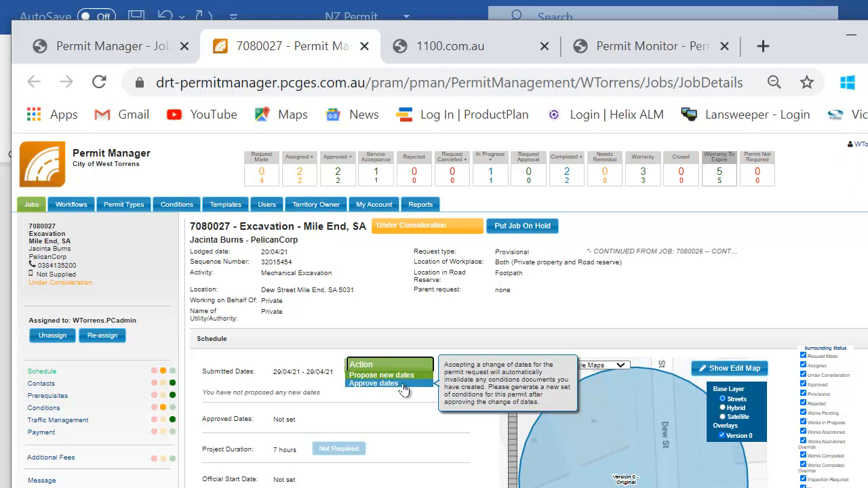
click(403, 384)
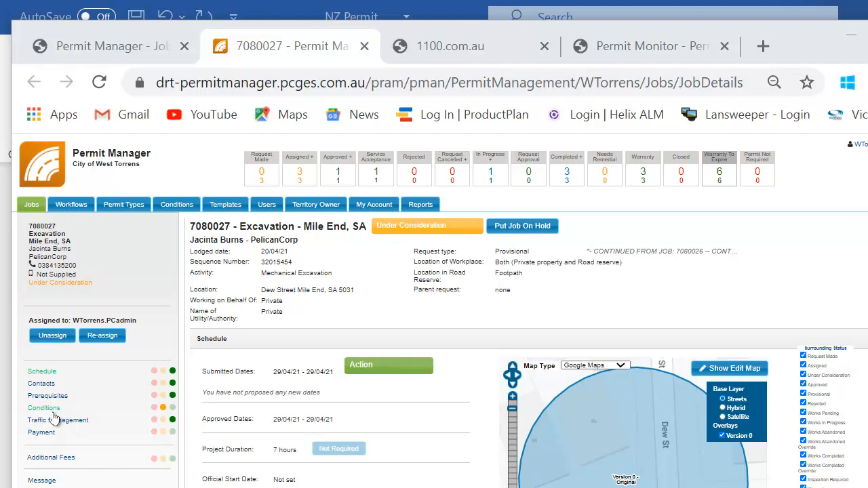
Try to update the job's status to Approved.
click(426, 228)
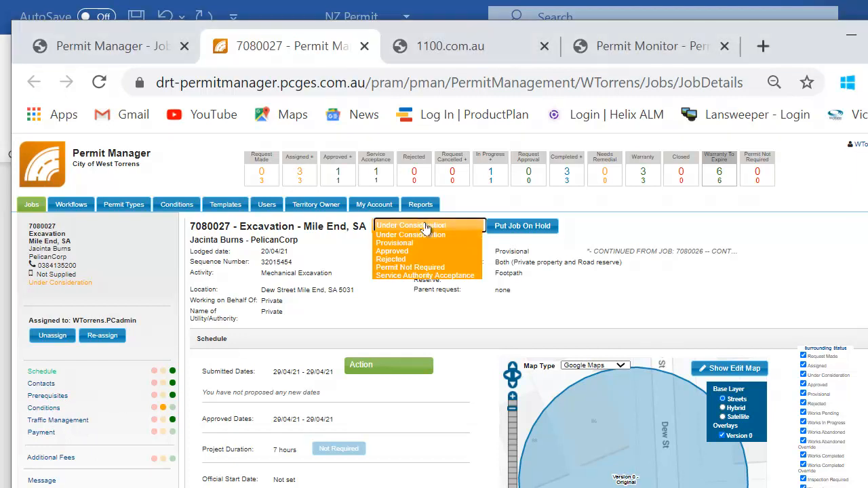
click(399, 250)
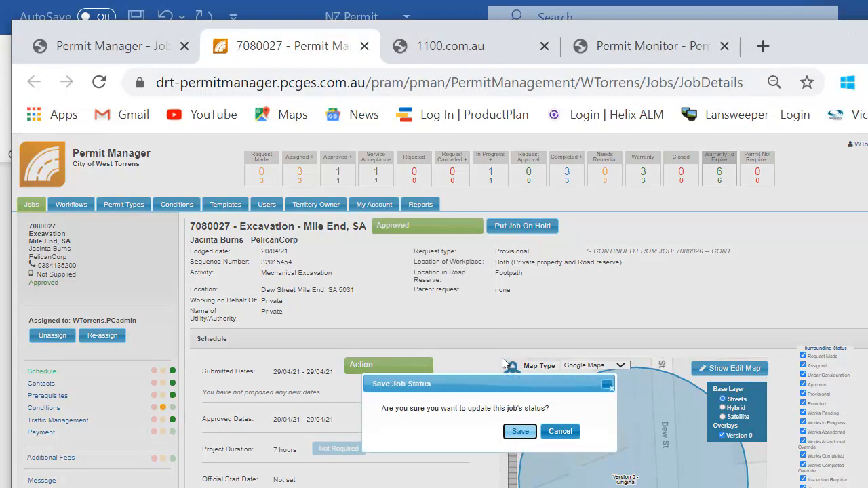
click(517, 431)
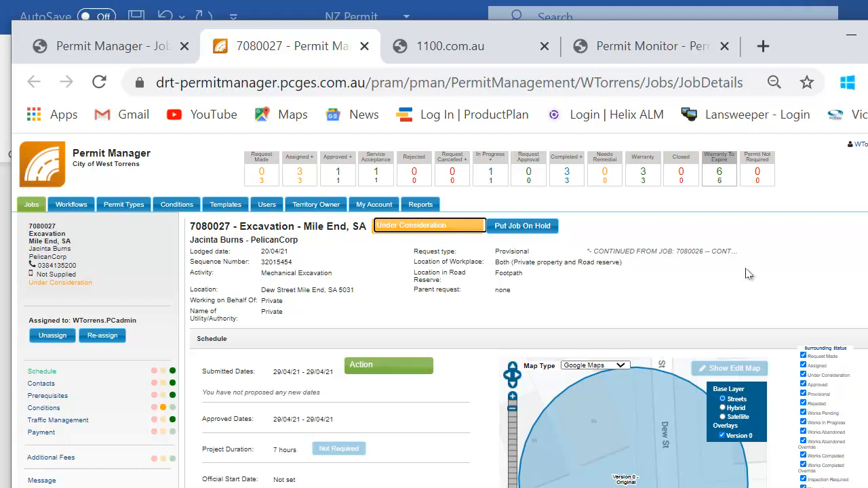
click(452, 228)
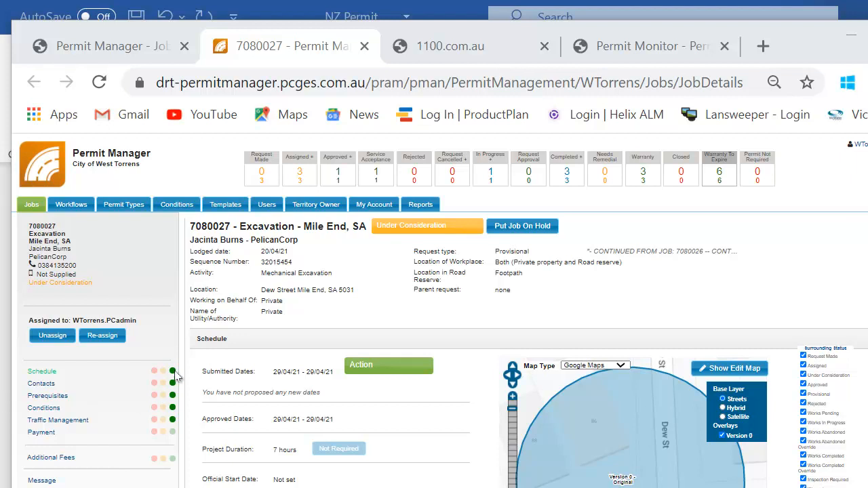
Change the Dew Street job's status from Under Consideration to Approved and save the status update.
mouse_move(164, 438)
click(412, 225)
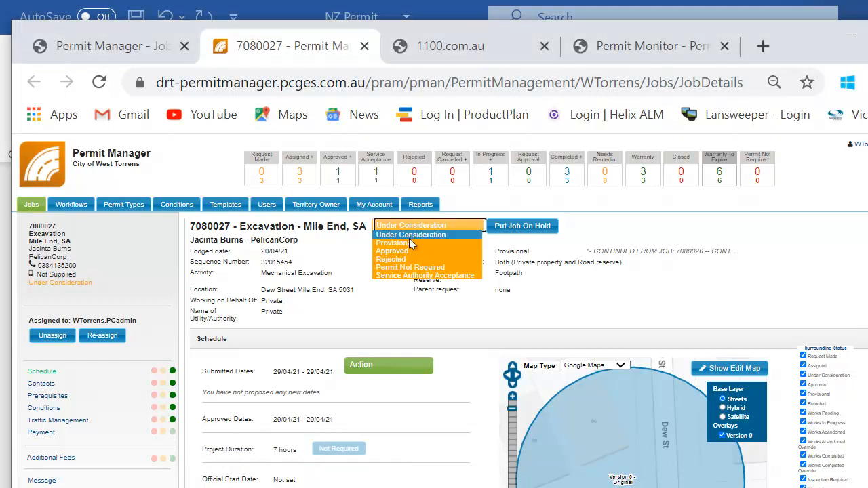
click(408, 253)
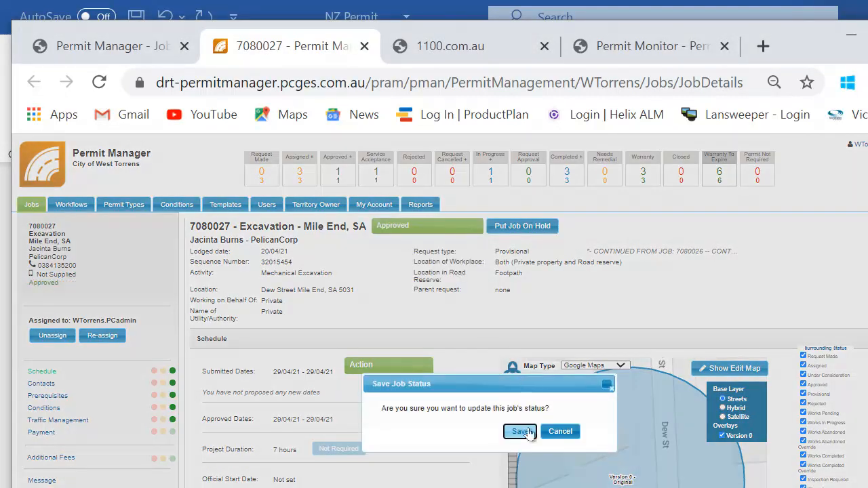
click(521, 432)
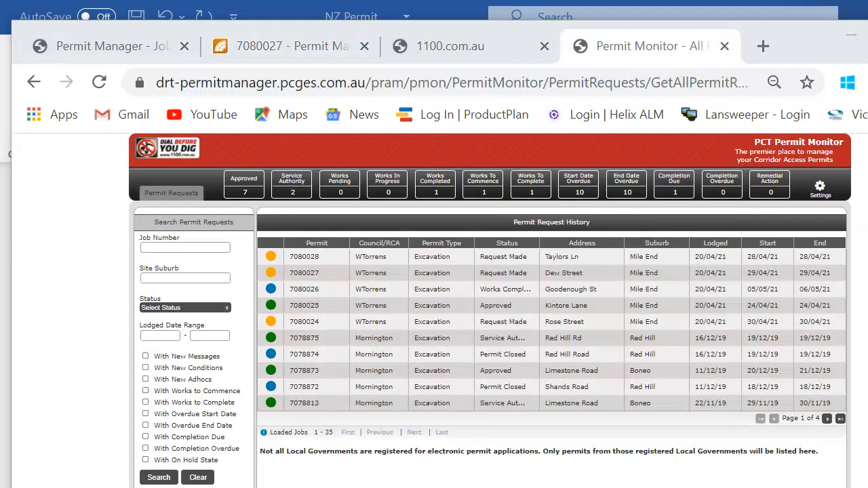
In Permit Monitor, open the approved Kintore Lane permit and update its status to Works Pending.
click(308, 308)
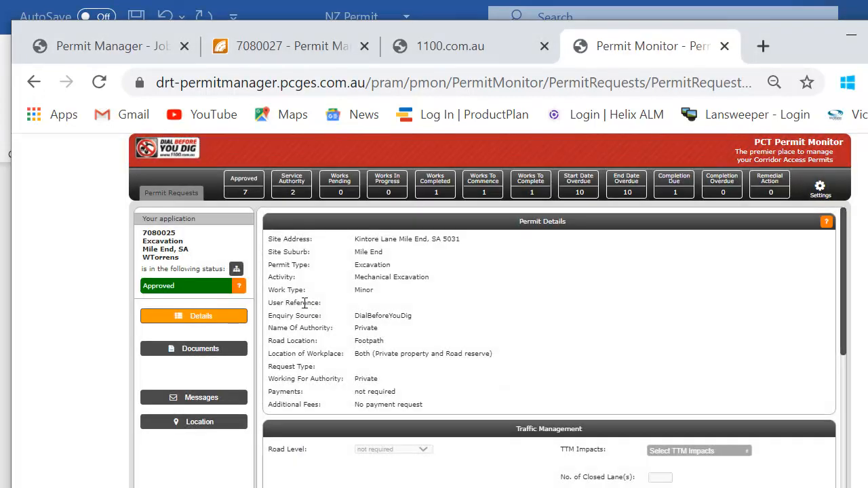
click(190, 285)
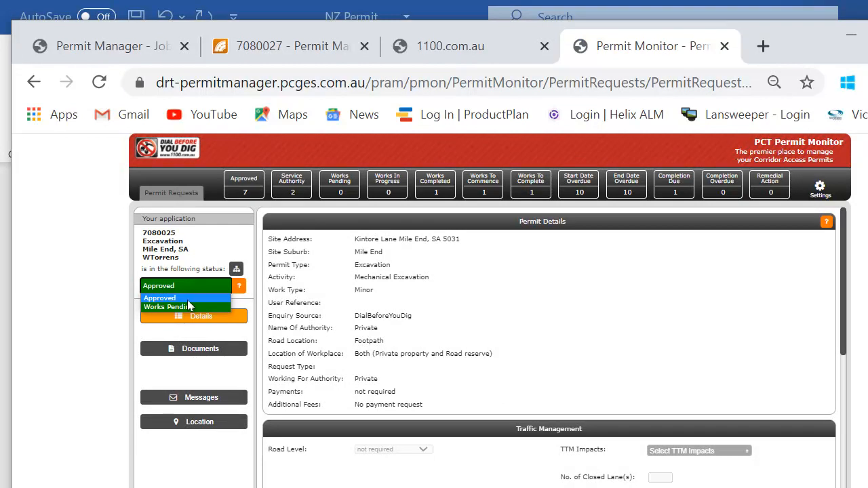
click(185, 308)
click(539, 418)
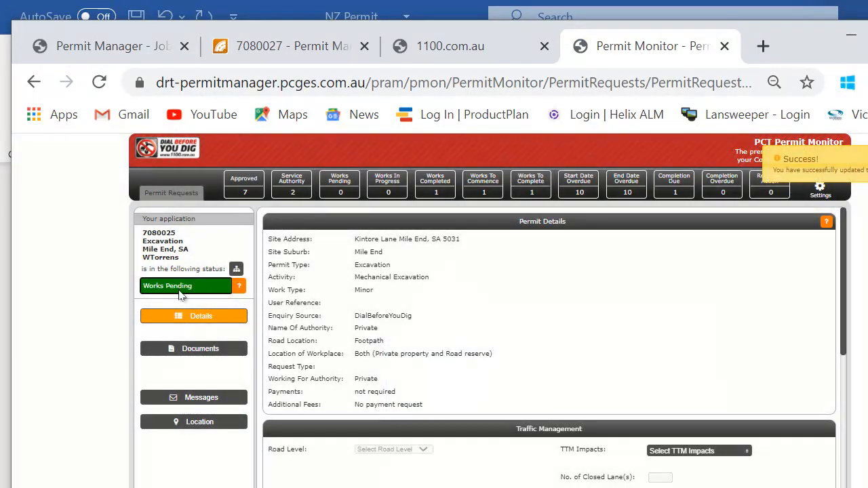
Update the permit's status to Works In Progress with an actual start date of 21/04/21 and save.
click(182, 290)
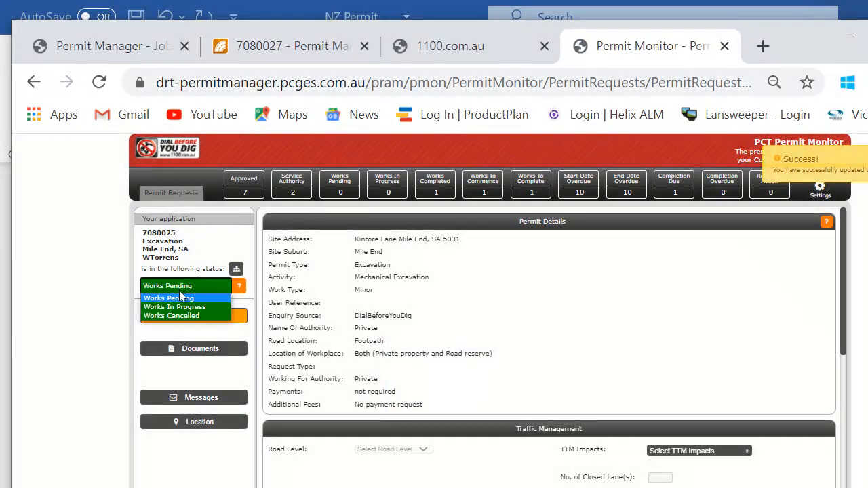
click(185, 307)
click(453, 385)
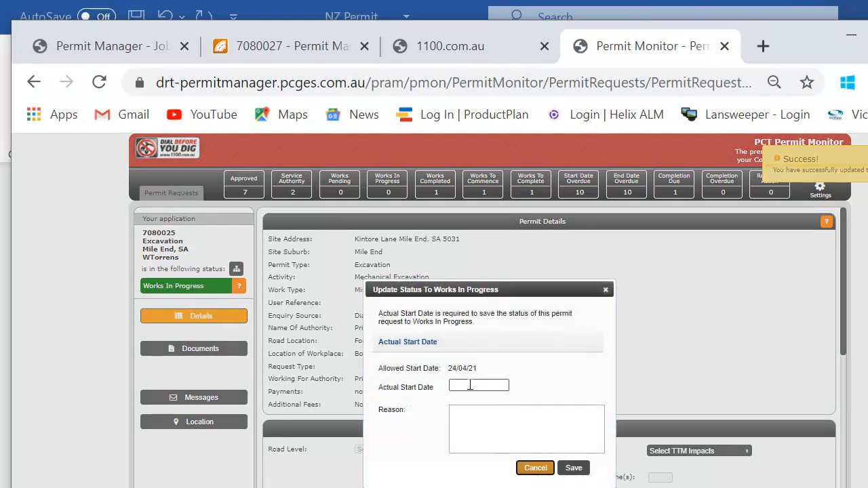
click(515, 468)
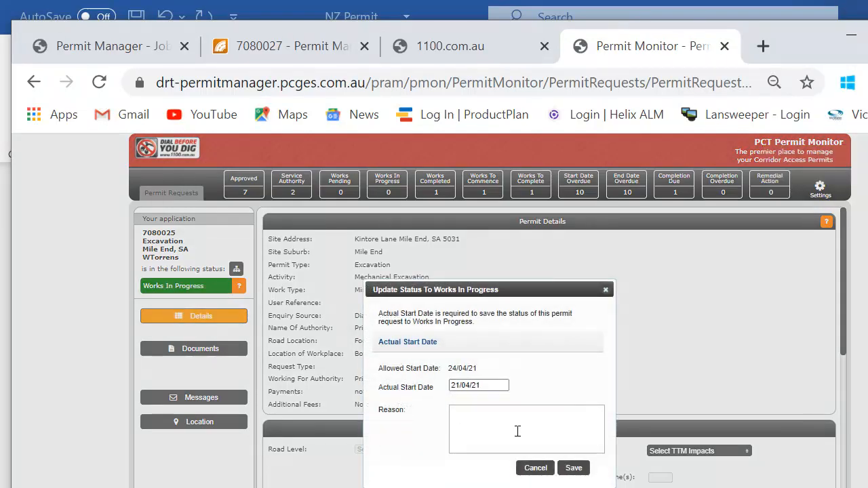
click(573, 468)
Update the Kintore Lane permit's status to Works Completed with actual end date 21/04/21 and reason "wet weather", and save.
click(188, 287)
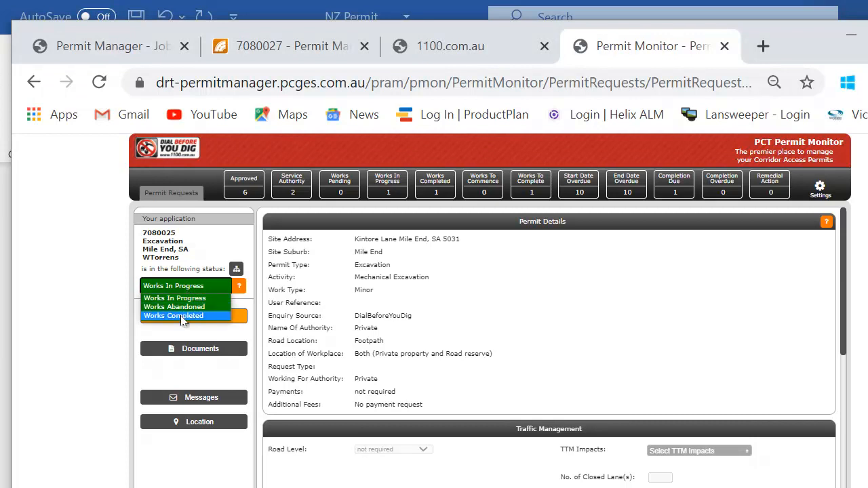
click(180, 315)
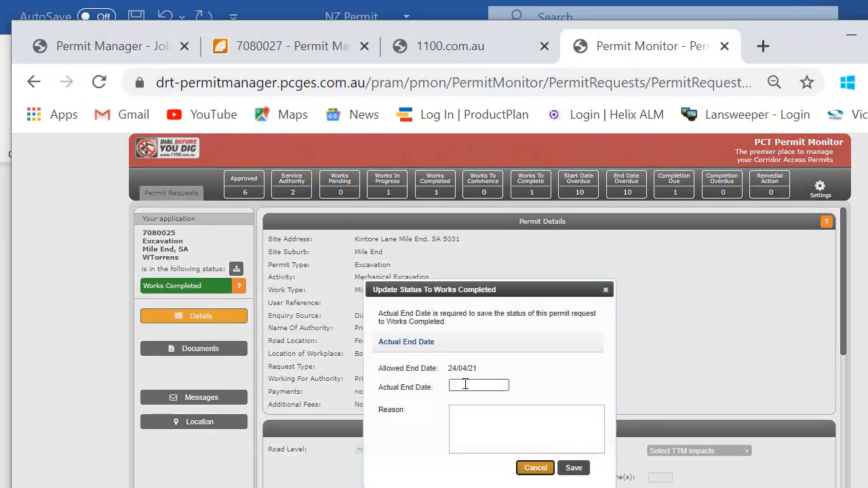
click(465, 384)
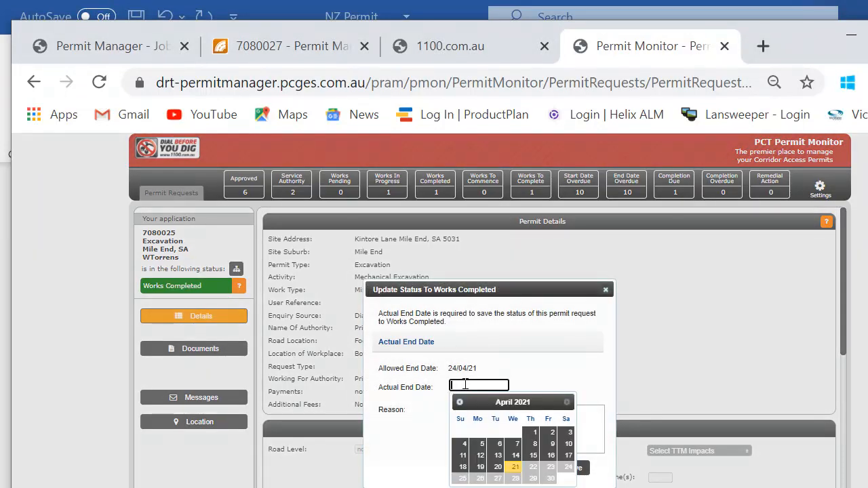
click(516, 468)
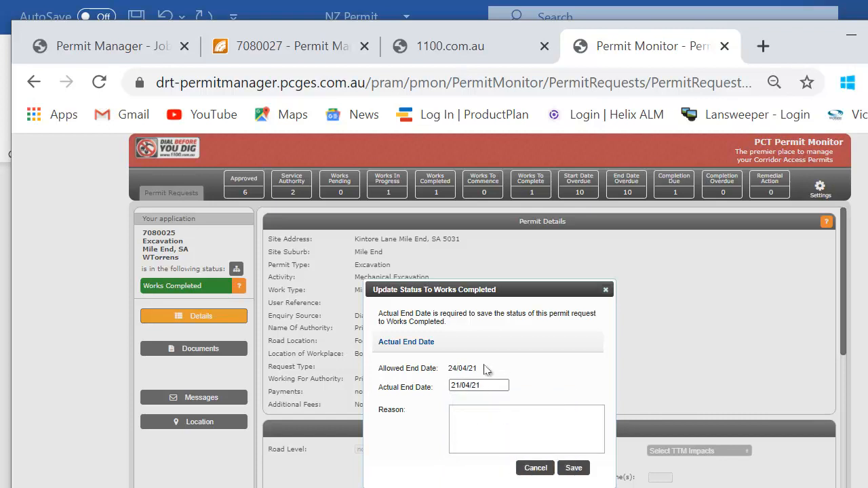
click(466, 431)
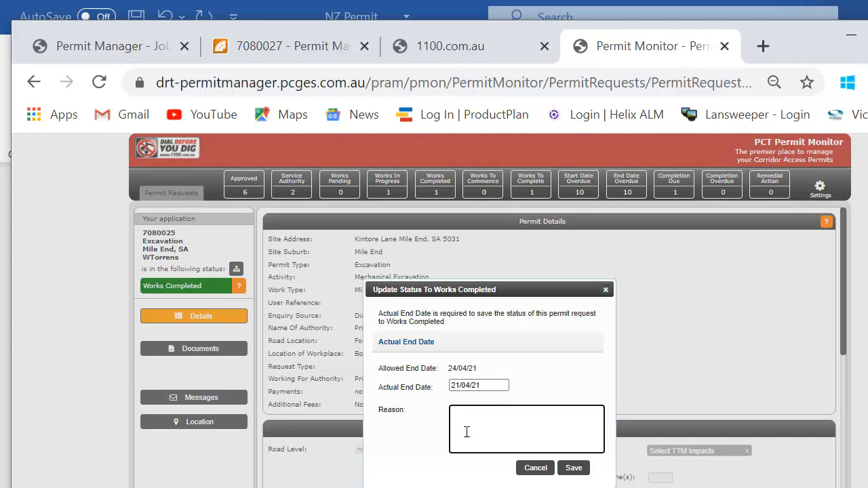
text(wet weather)
click(573, 470)
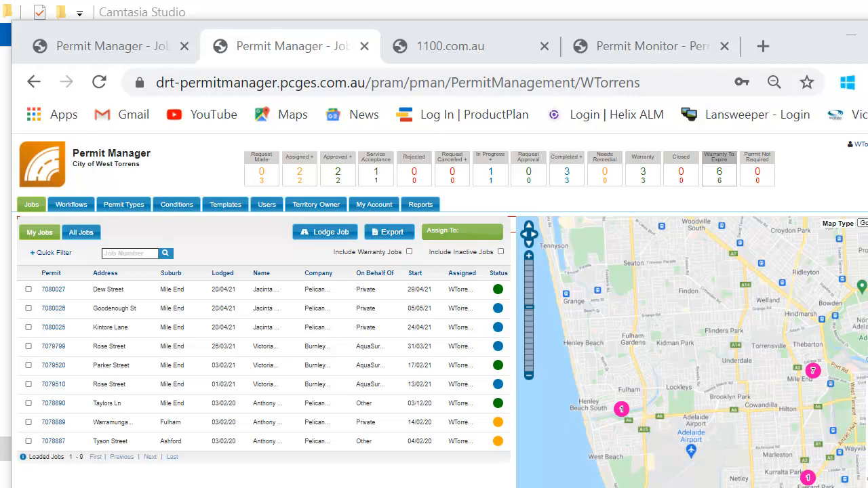
In Permit Manager, open the Kintore Lane job and change its status to Works Inspection.
click(53, 327)
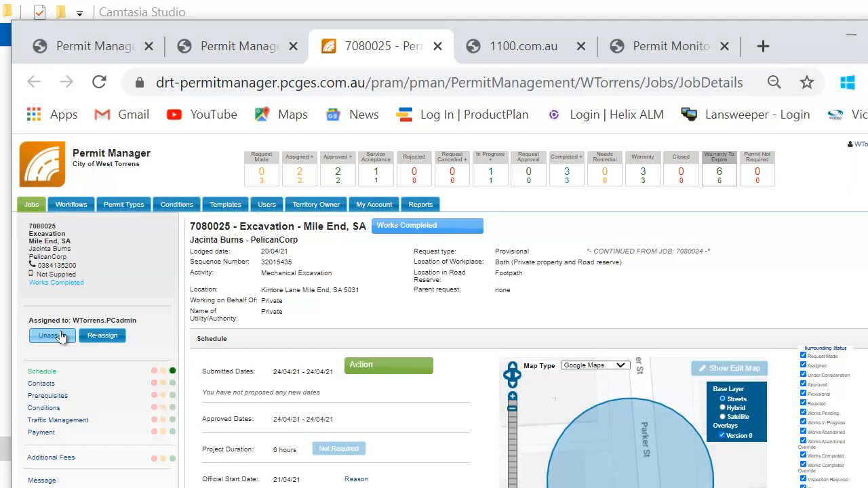
click(438, 227)
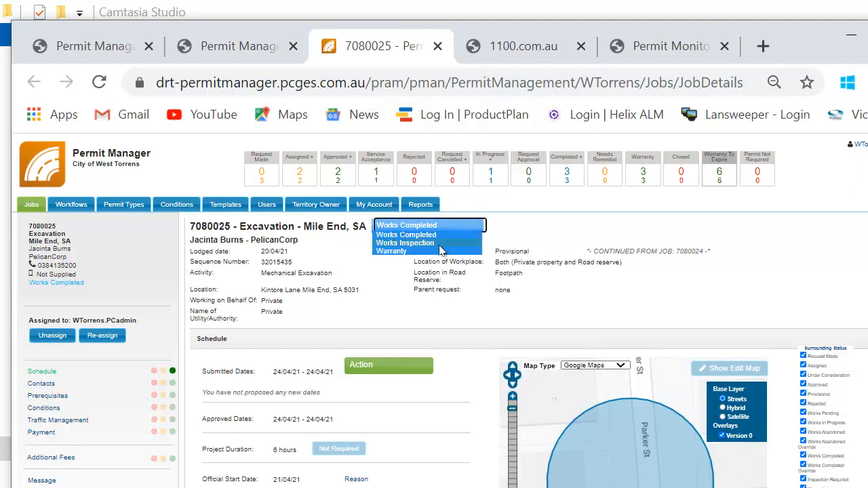
click(439, 243)
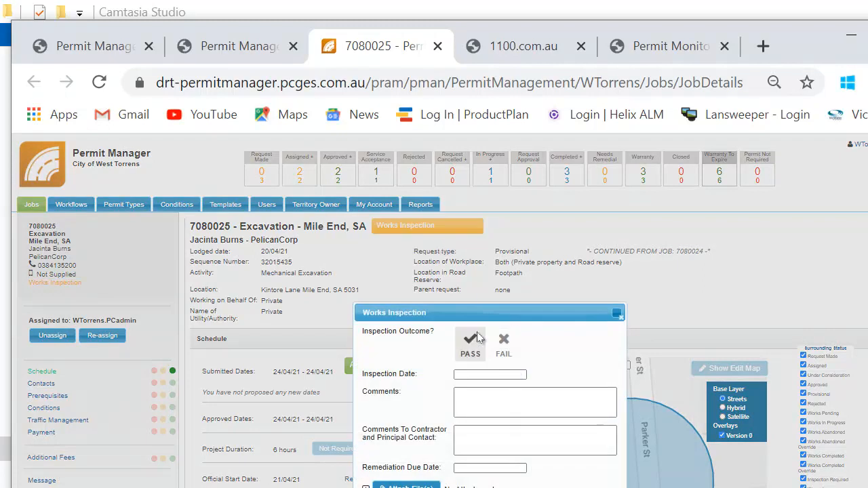
Record a failed works inspection dated 21/04/21 with a remediation due date of 22/04/21, and save it.
click(512, 339)
click(502, 374)
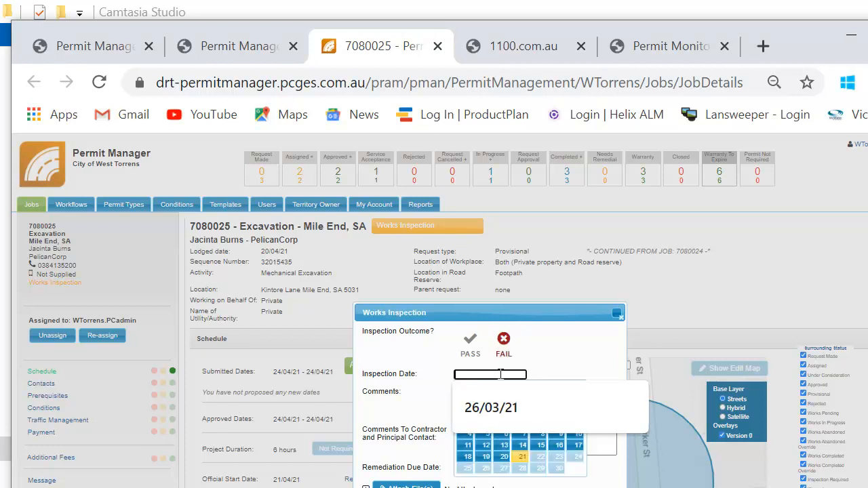
click(517, 454)
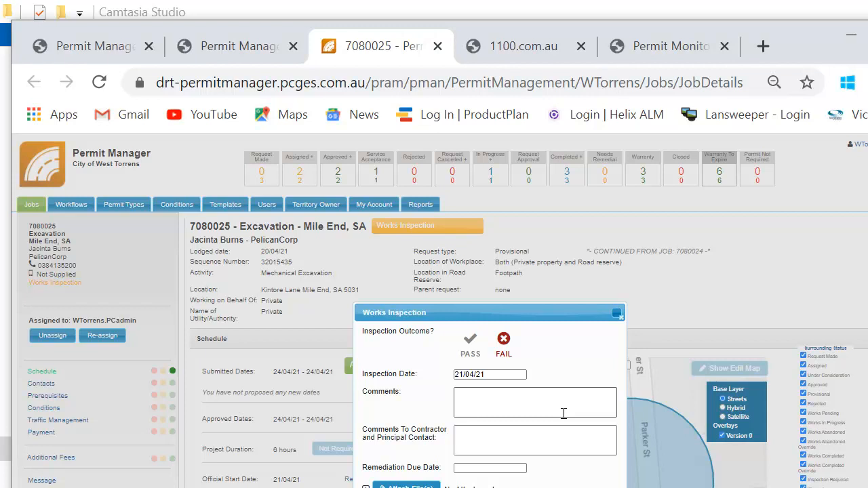
click(489, 468)
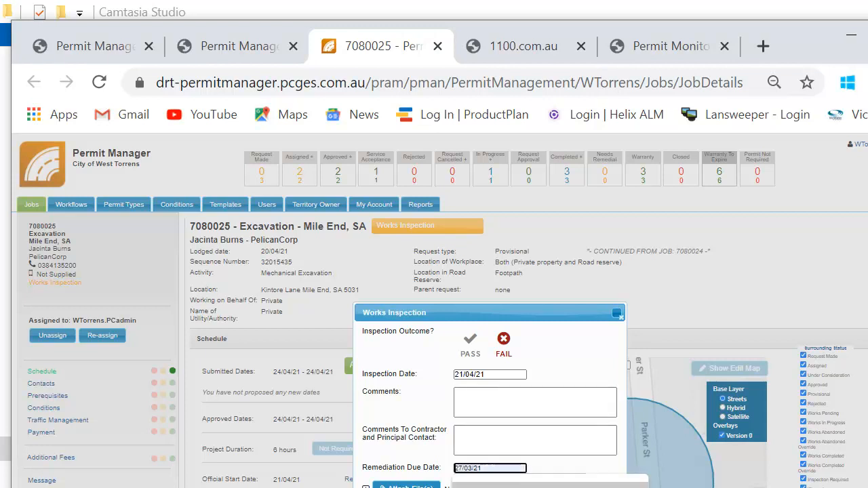
click(529, 487)
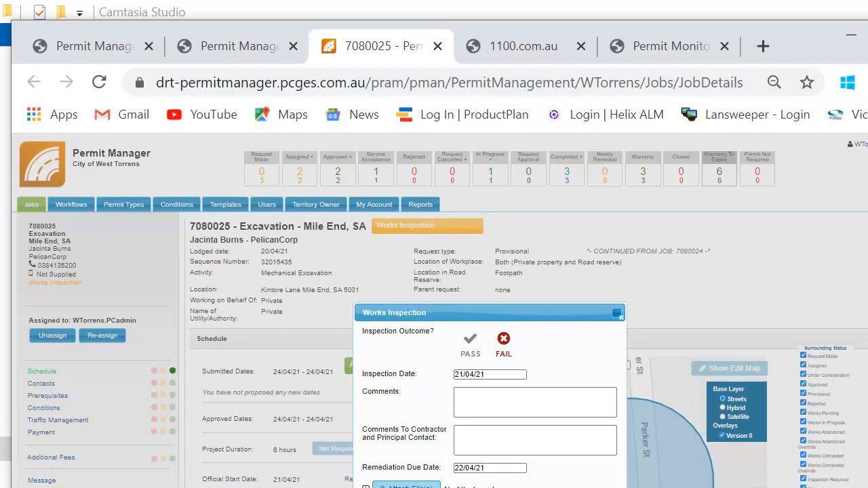
click(405, 487)
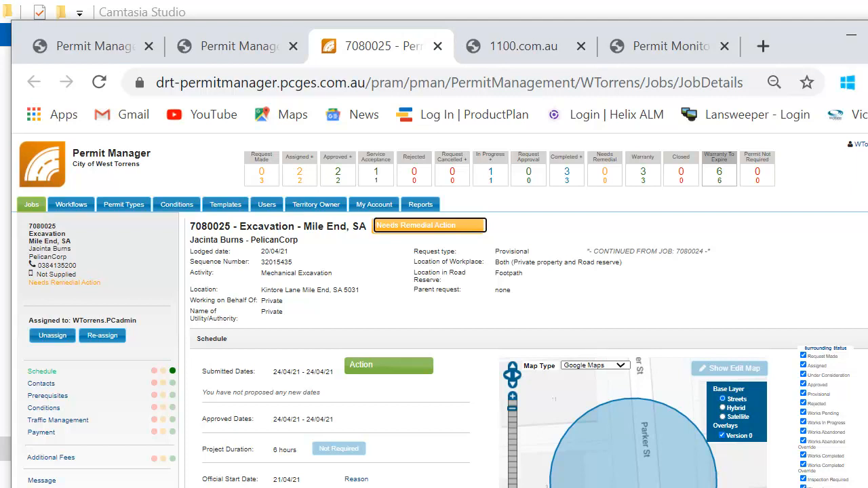
Set the Kintore Lane job to Works Inspection again and record a passed inspection dated 21/04/21.
click(465, 228)
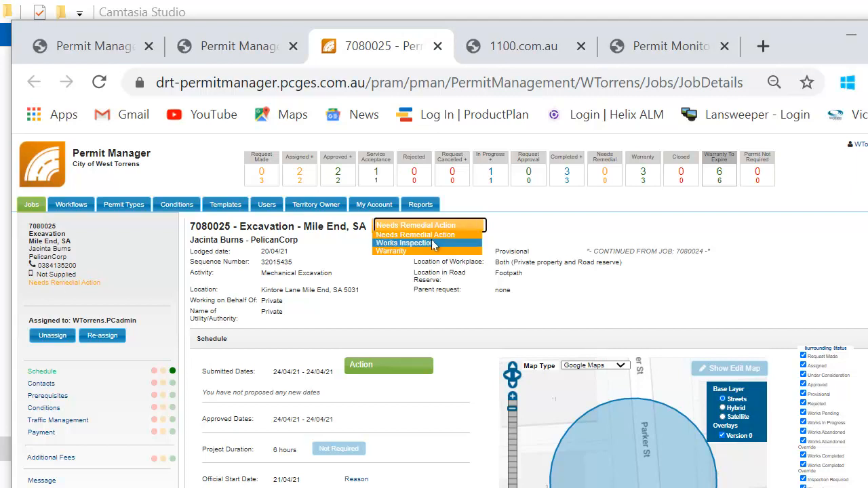
click(436, 242)
click(470, 340)
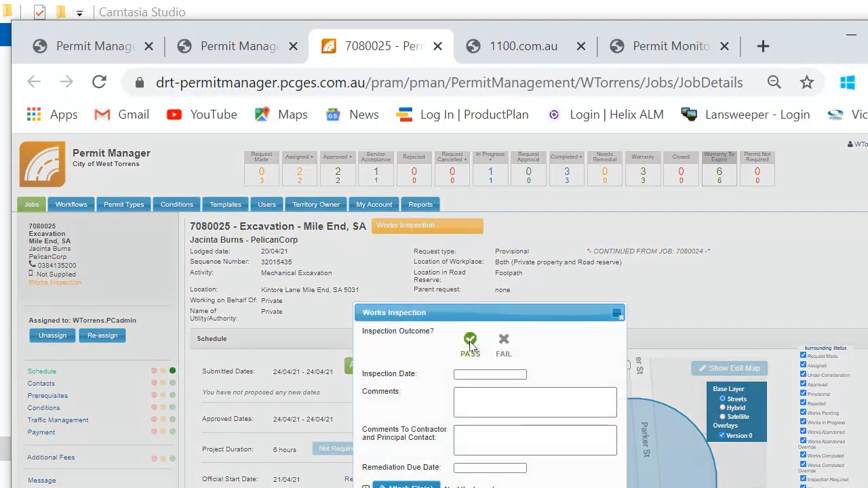
click(485, 374)
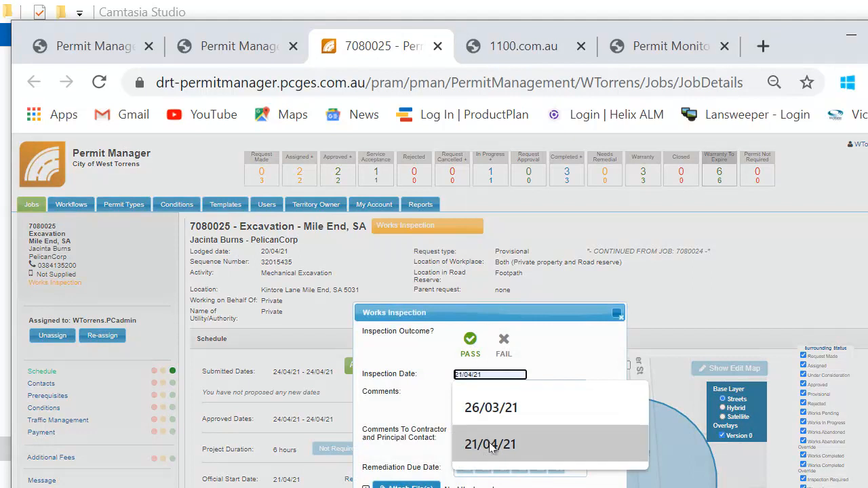
click(507, 457)
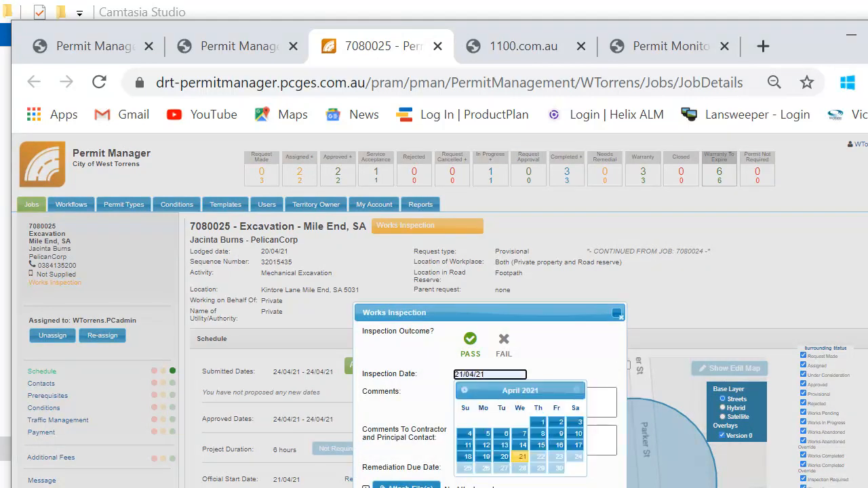
click(468, 487)
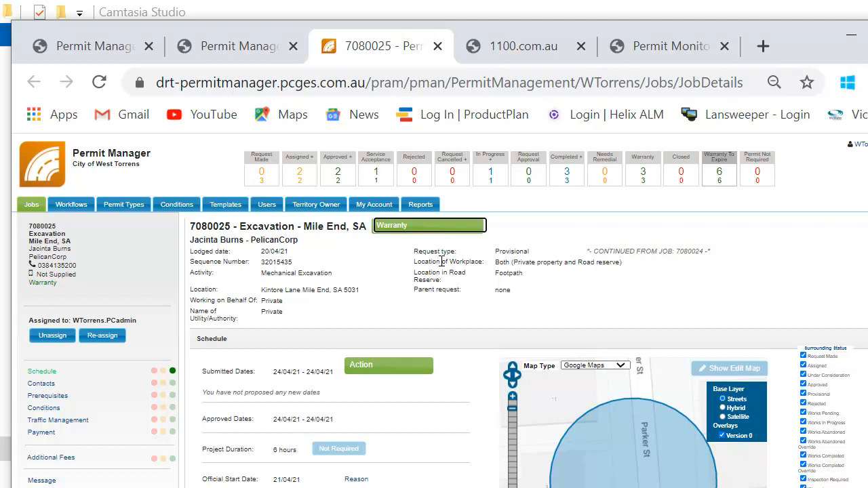
Return to the jobs list, open the Dew Street job and bring up its form for creating an additional fee.
click(31, 204)
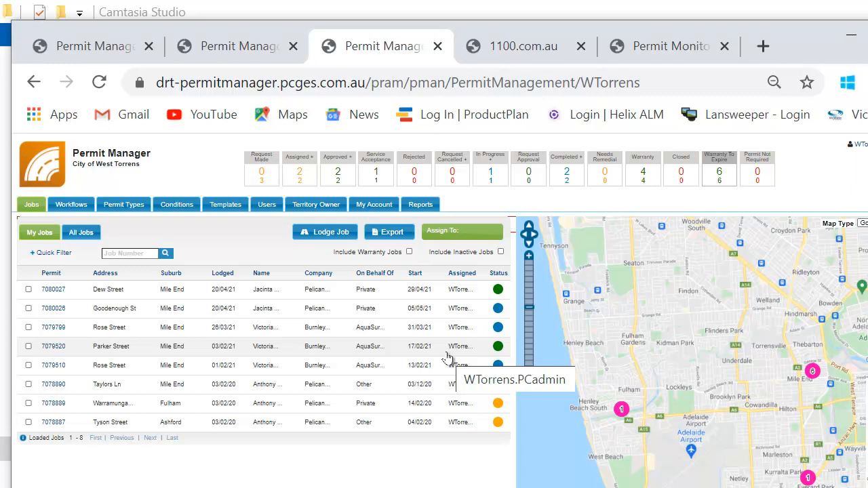
click(115, 291)
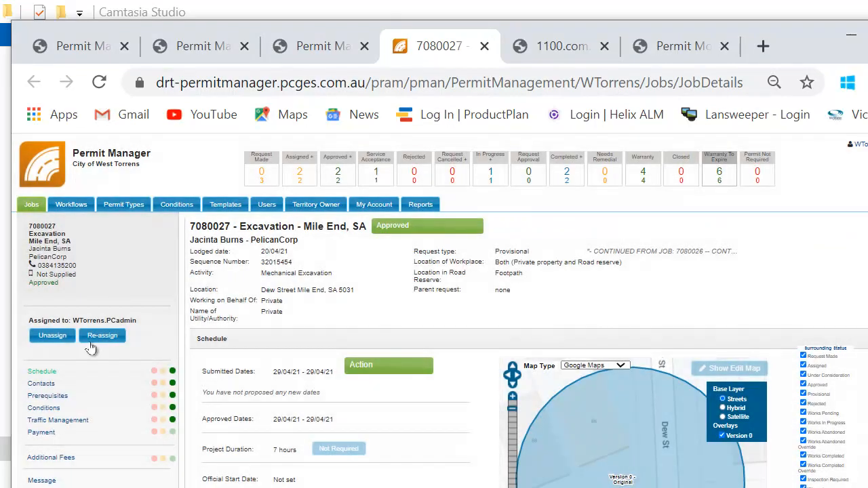
click(51, 458)
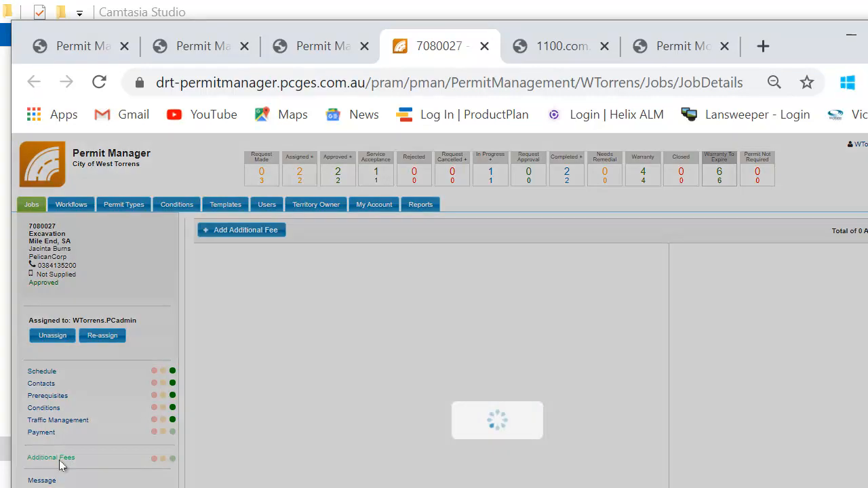
click(216, 232)
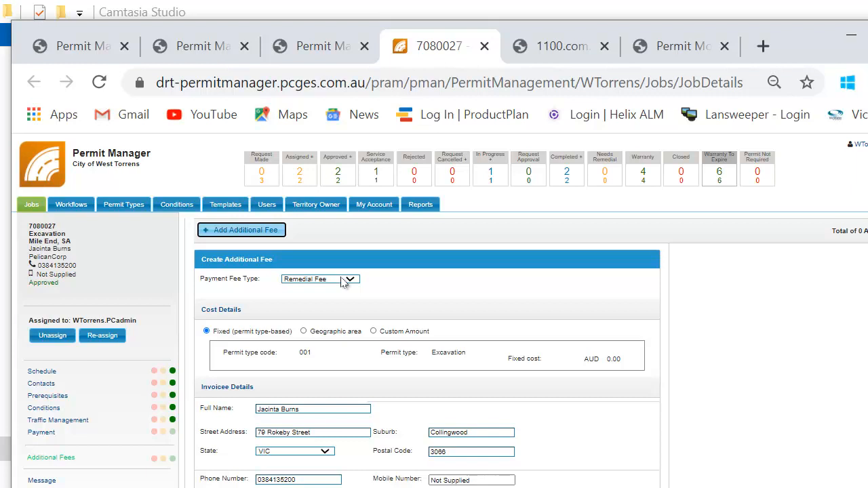
Post the job note "left phone message 3pm 21/4" on the Dew Street job.
click(42, 481)
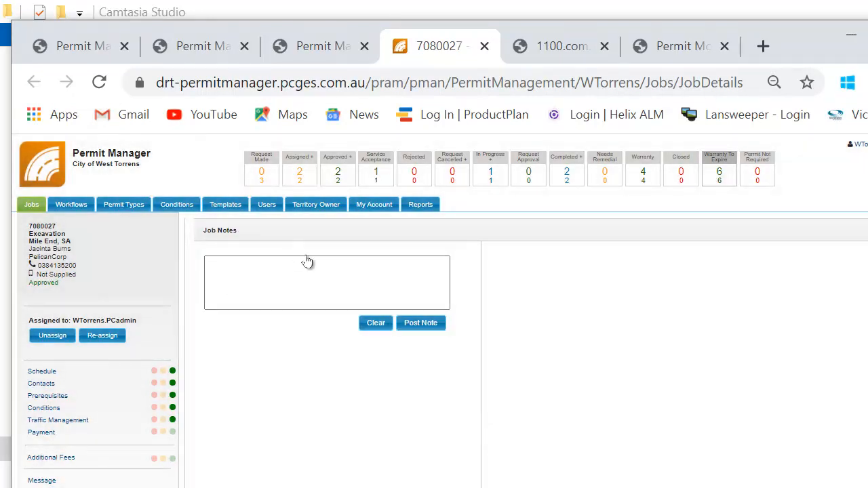
click(306, 274)
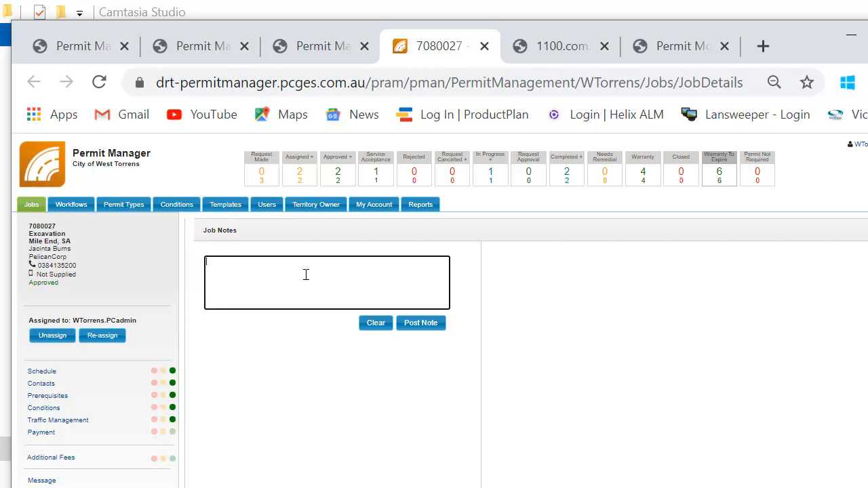
text(left phone)
text(message 3pm 21/4)
click(421, 325)
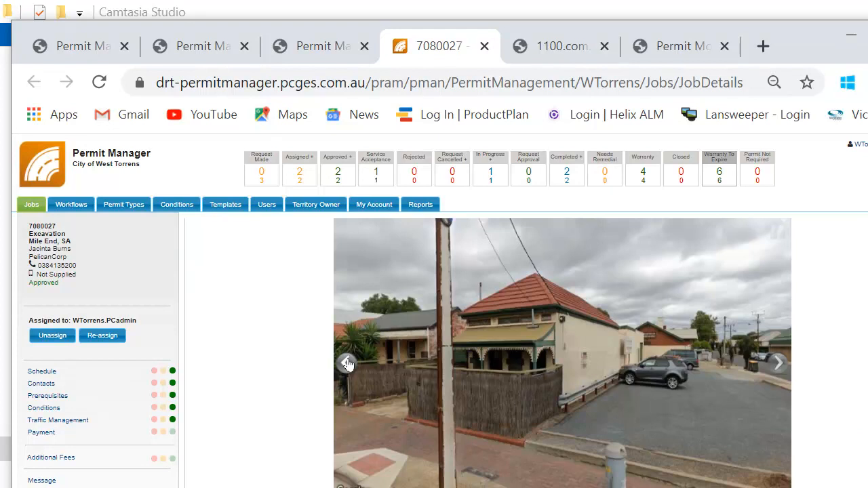
Browse the street-level site images of the Dew Street job in both directions.
click(347, 365)
click(778, 365)
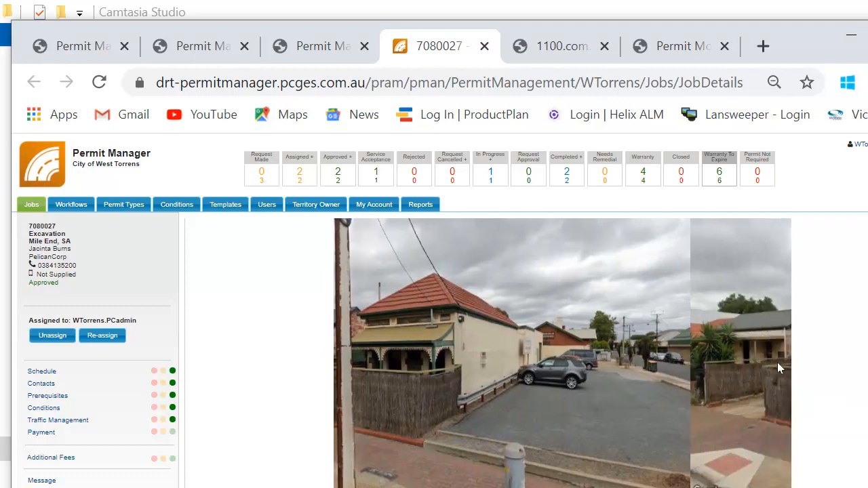